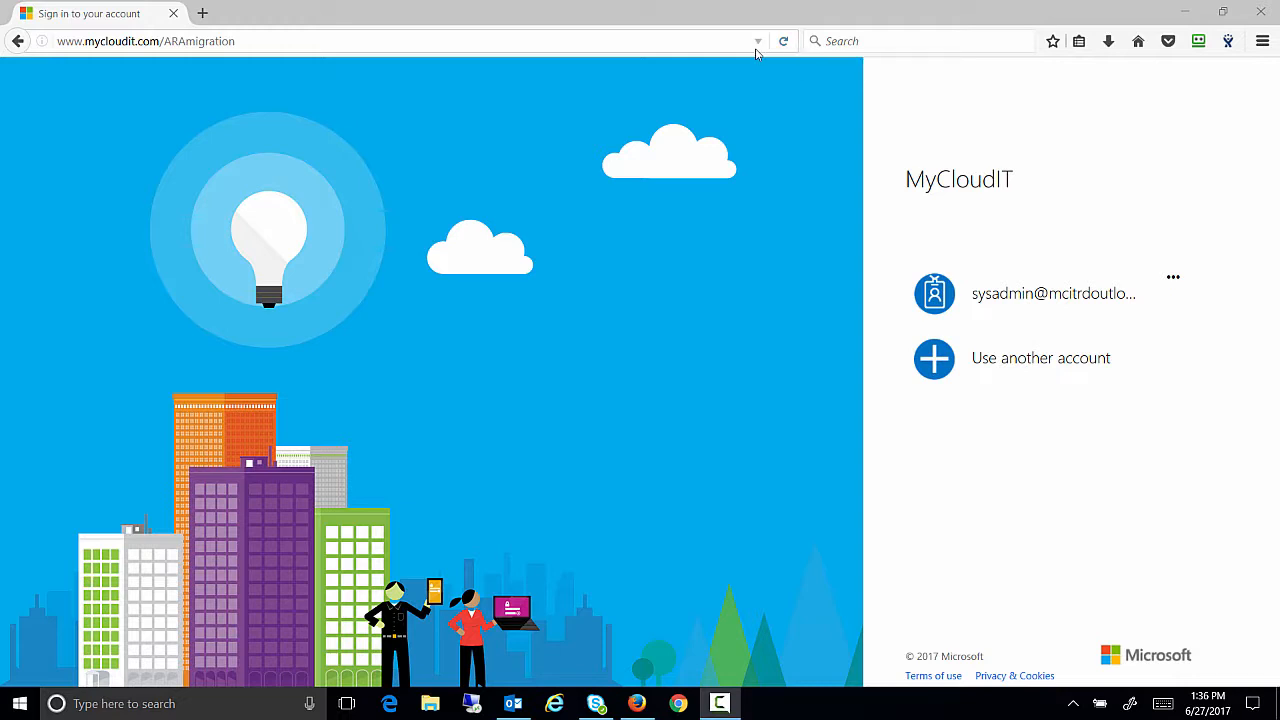
pyautogui.click(267, 41)
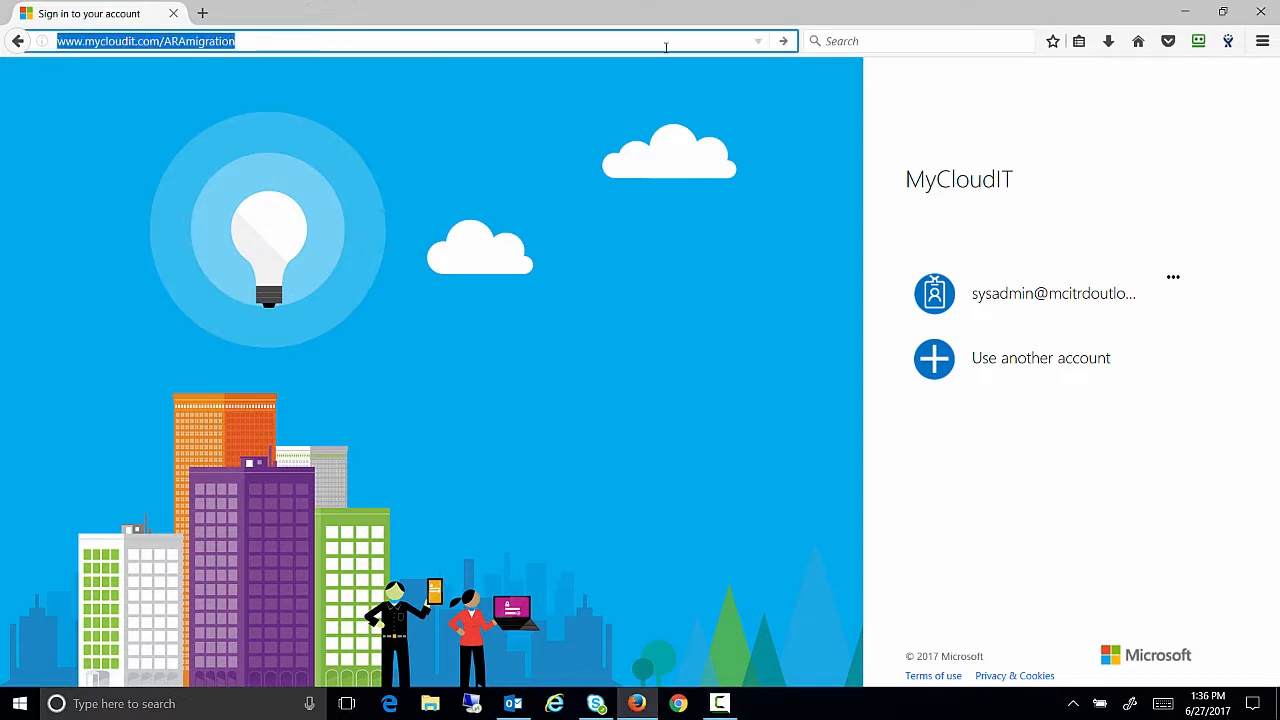
pyautogui.click(785, 42)
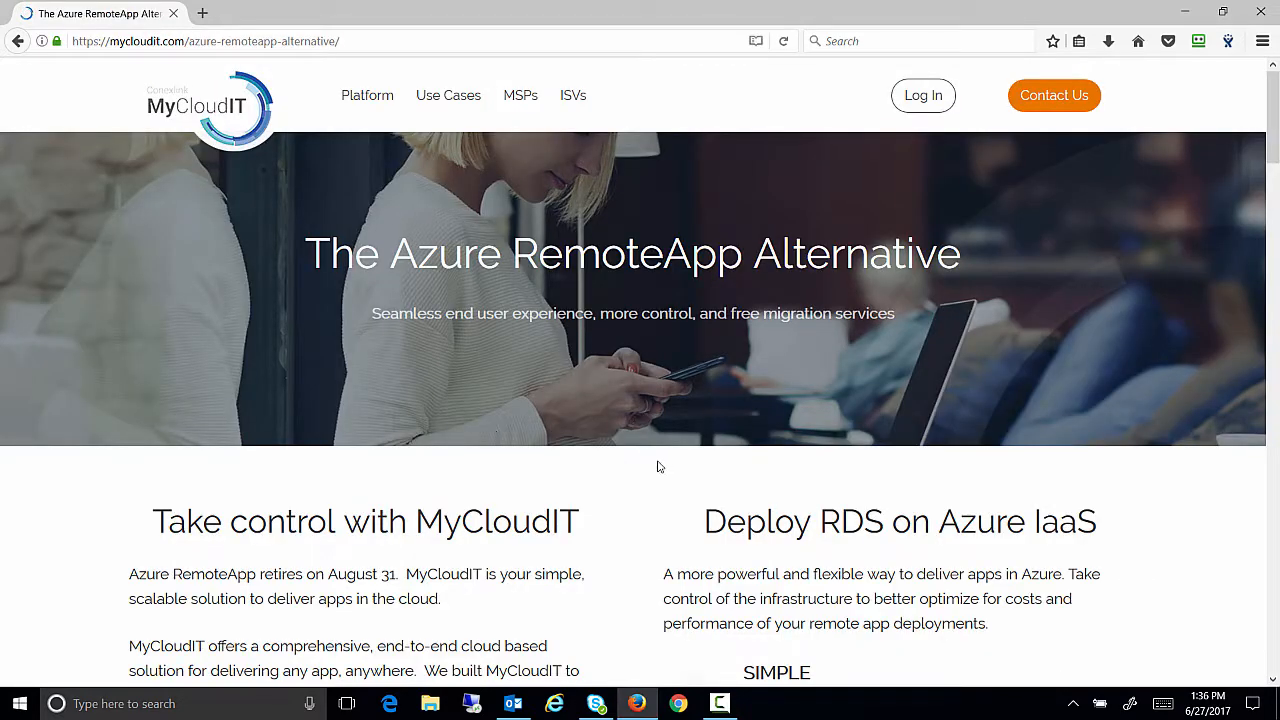
pyautogui.scroll(-3, 622, 521)
pyautogui.scroll(-2, 621, 522)
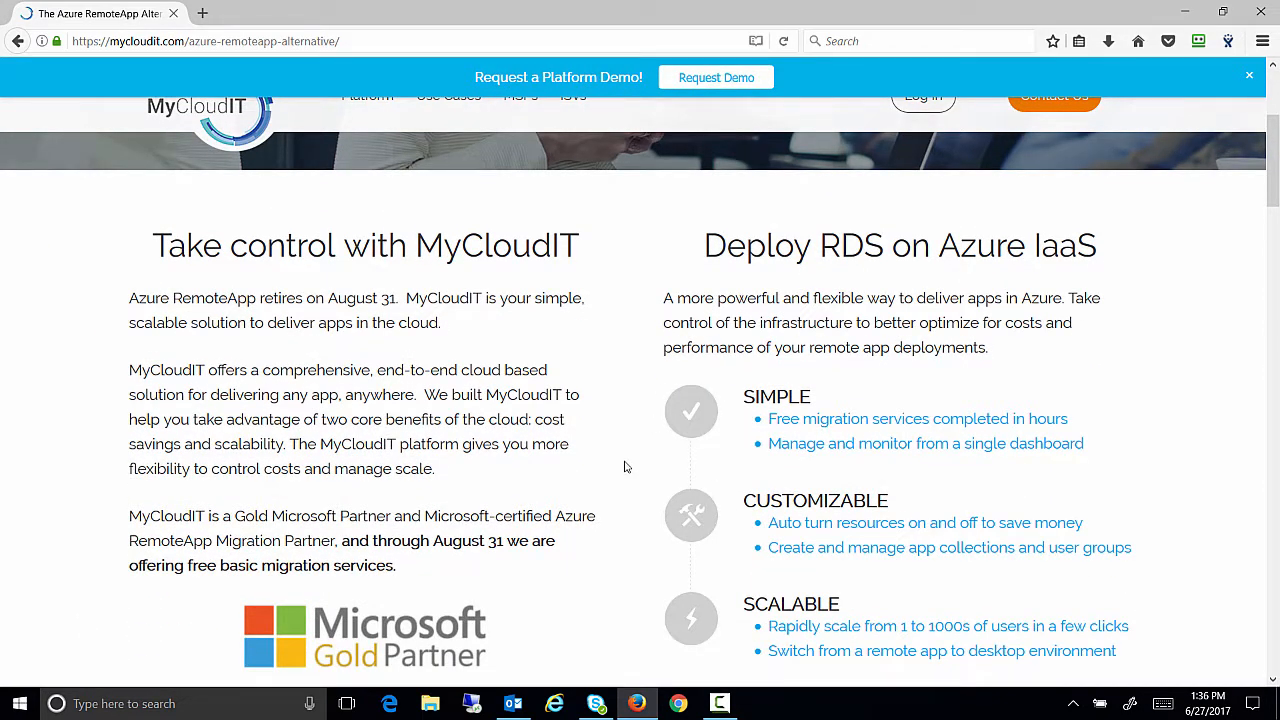
pyautogui.scroll(-3, 626, 464)
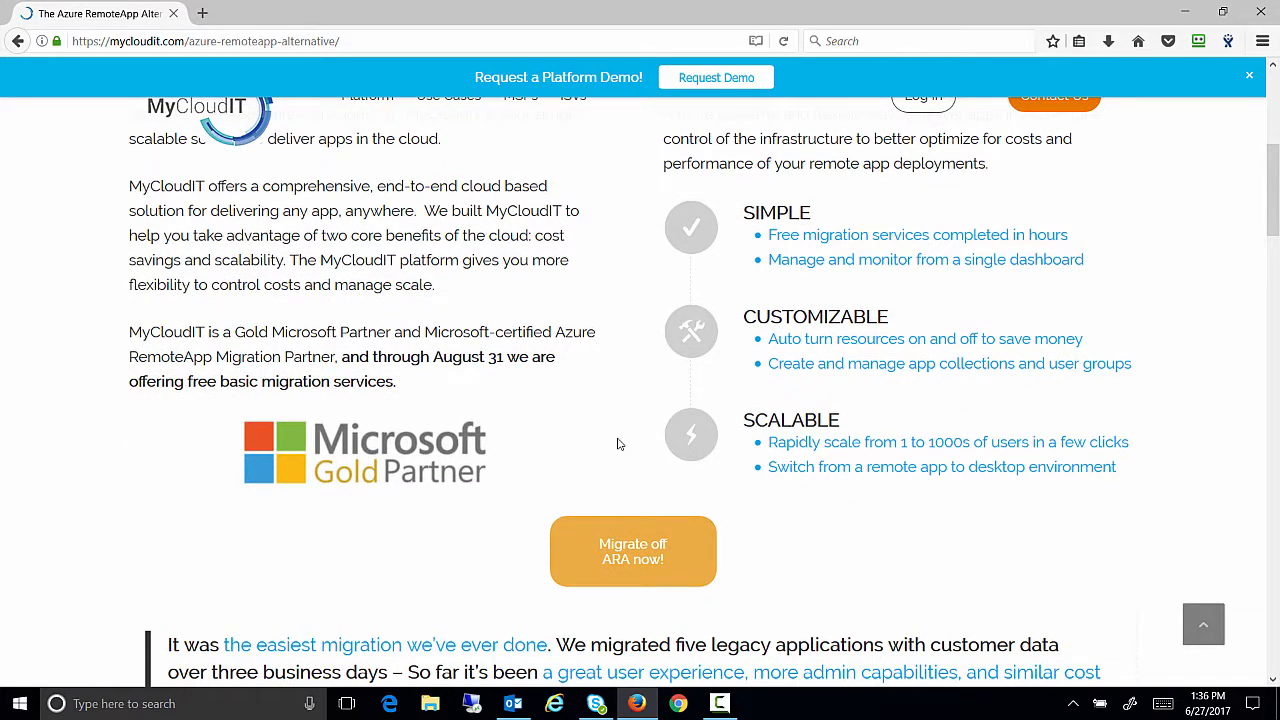
pyautogui.click(629, 561)
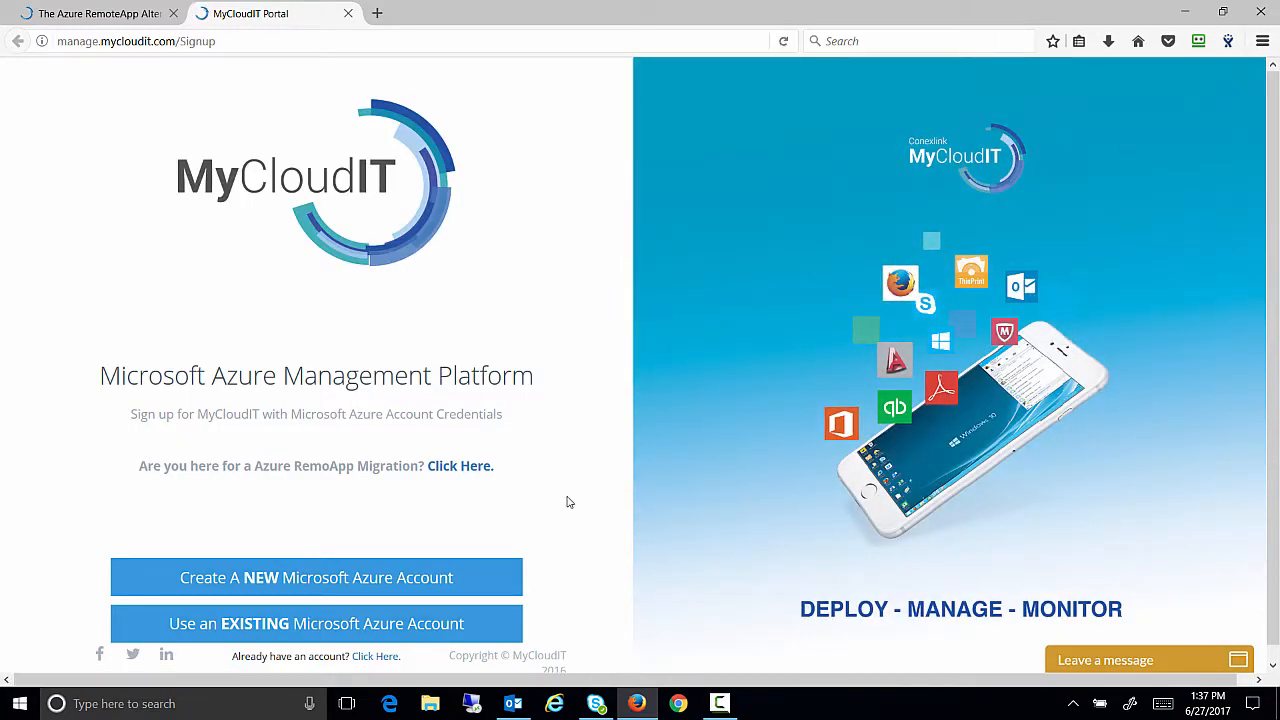
# - Choose the Azure RemoteApp migration option on the signup page and sign in to the existing work account with the account password
pyautogui.click(461, 466)
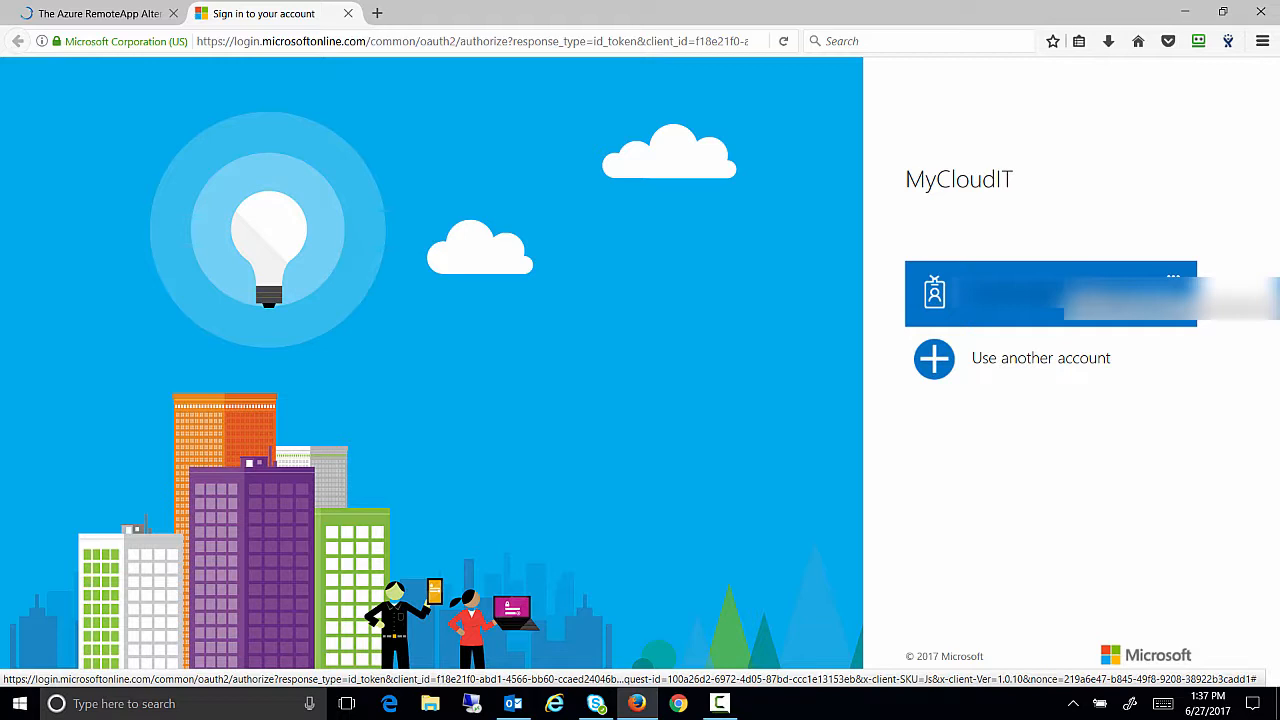
pyautogui.rightClick(985, 358)
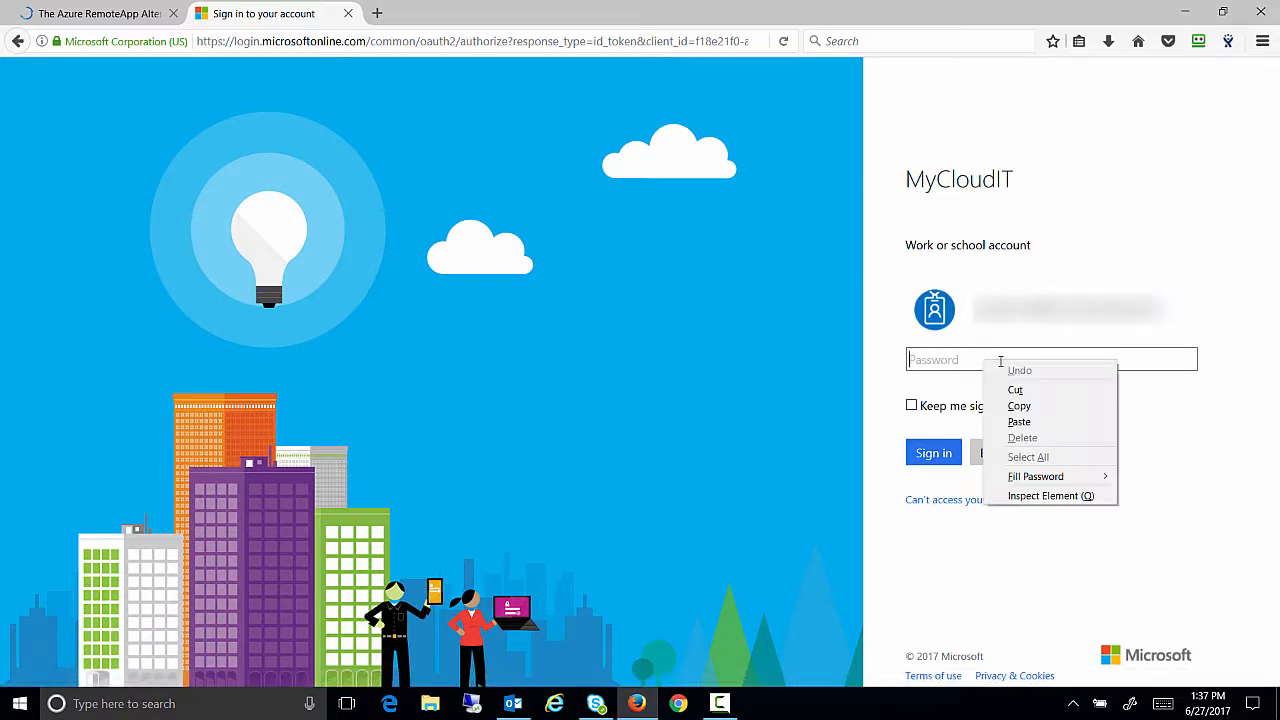
pyautogui.click(1019, 421)
pyautogui.click(924, 455)
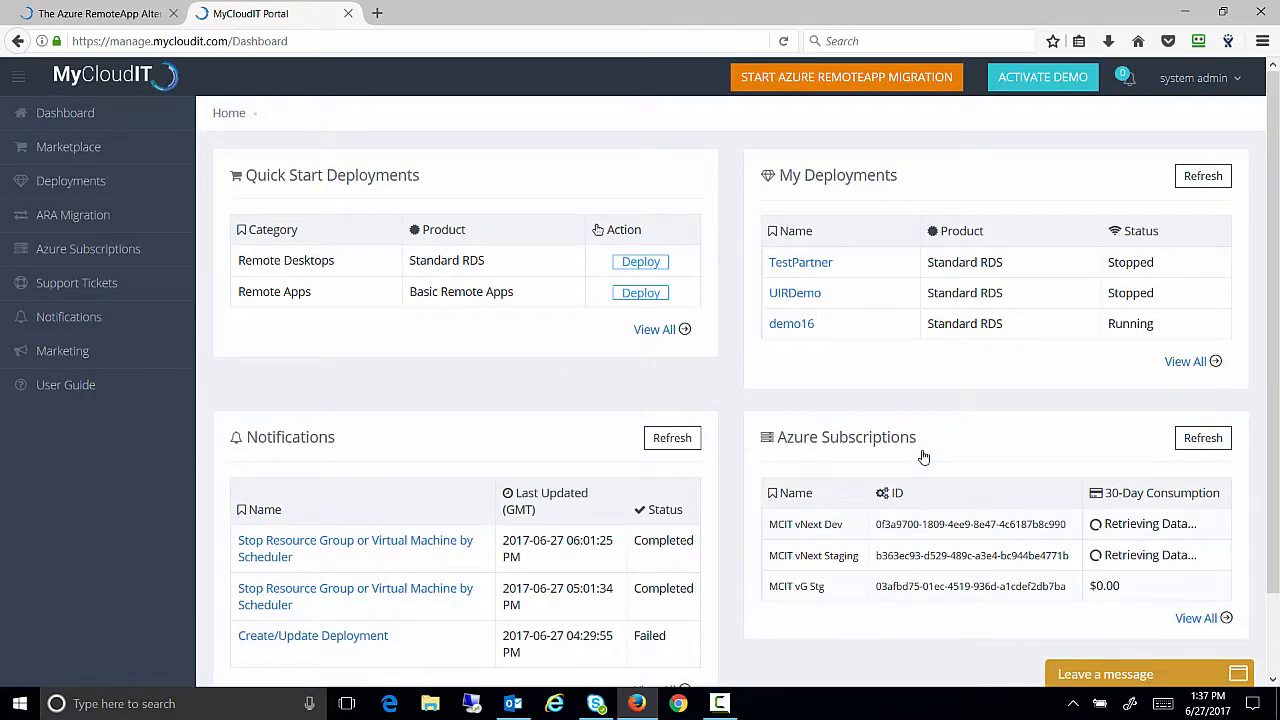
# - Start the Azure RemoteApp migration, confirm the account password to scan the ARA collections, and continue to the collection selection
pyautogui.click(847, 88)
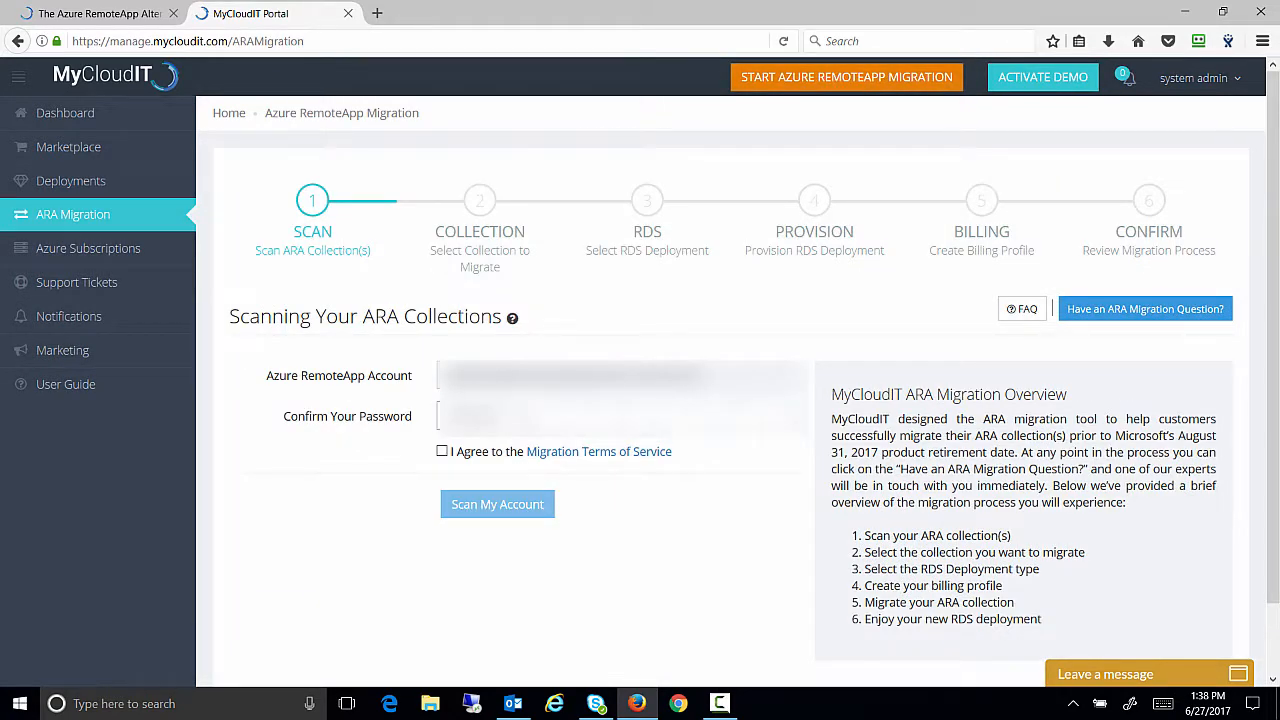
pyautogui.write('*****')
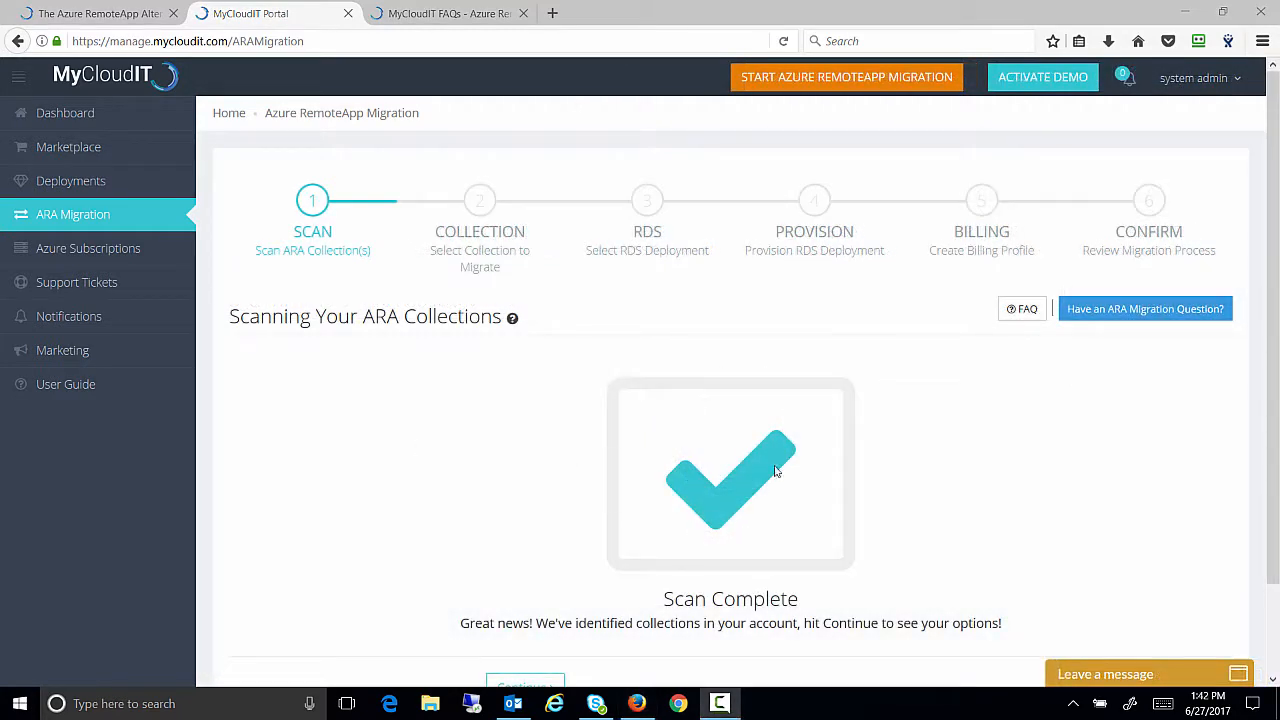
pyautogui.scroll(-1, 755, 508)
pyautogui.scroll(-1, 755, 508)
pyautogui.click(528, 592)
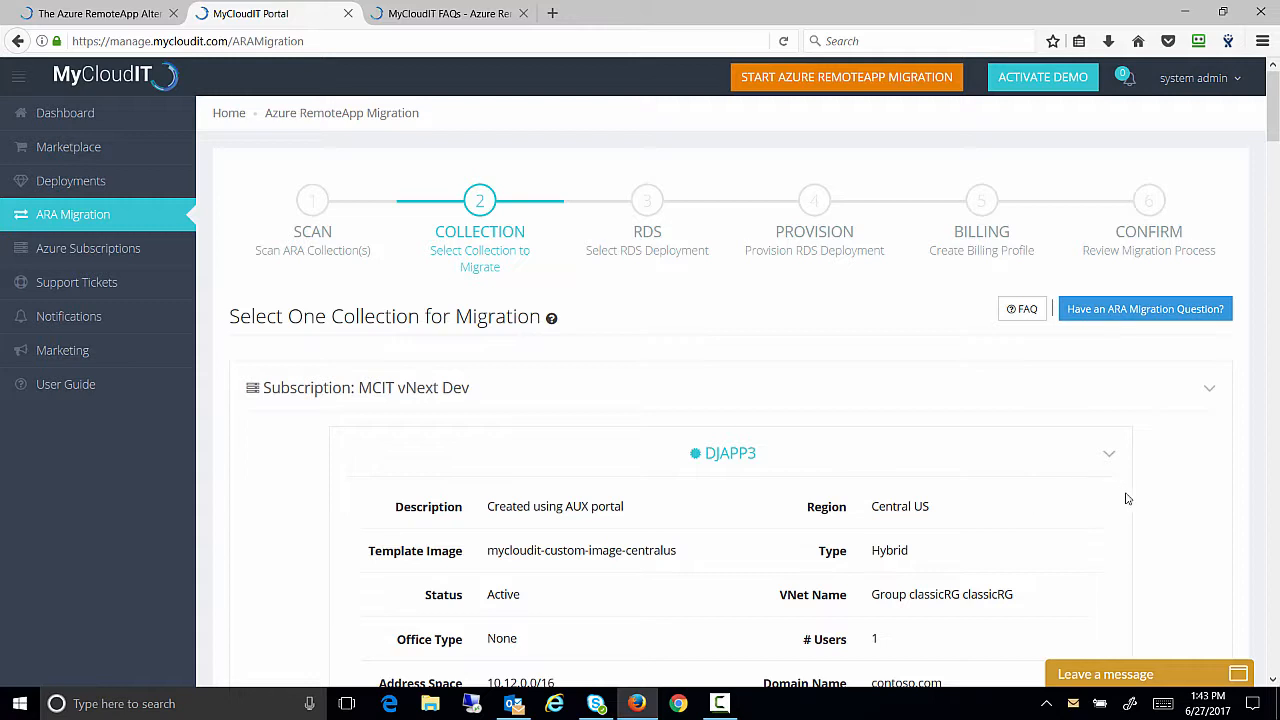
# - Examine the DJAPP3 collection's details, including its domain name, and show the full list of its applications
pyautogui.scroll(-1, 1150, 505)
pyautogui.scroll(-1, 1158, 508)
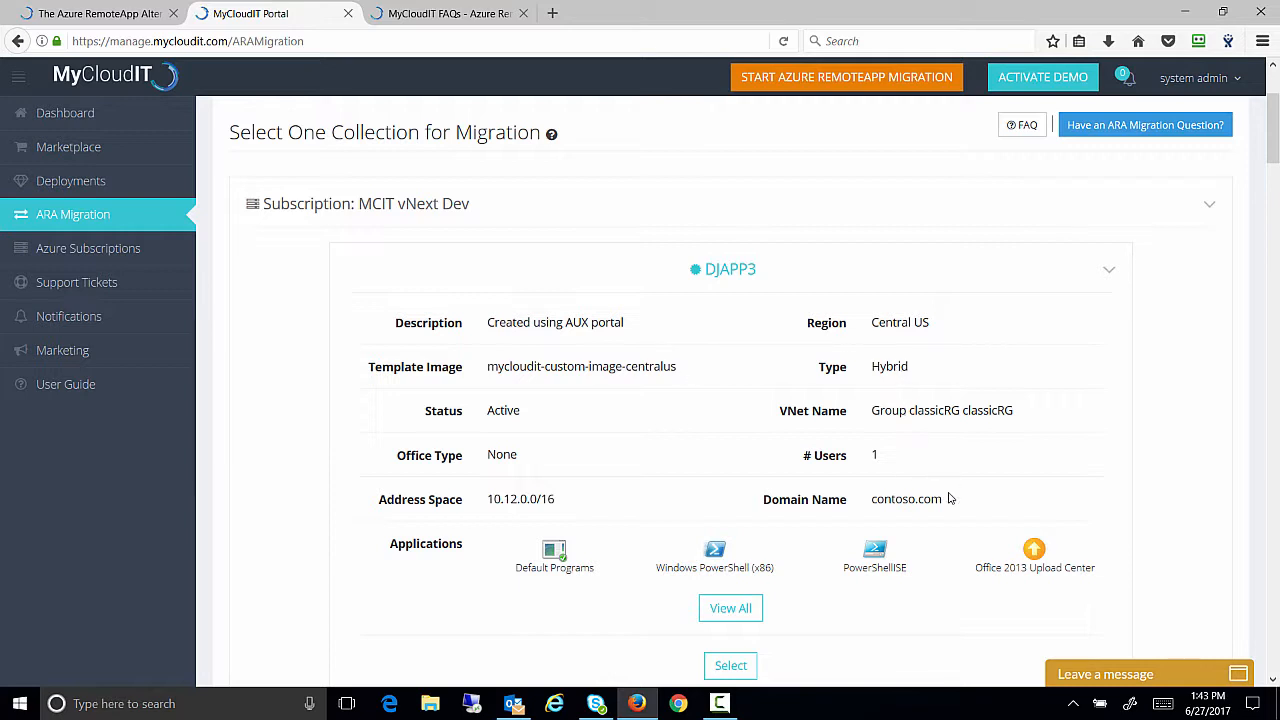
pyautogui.moveTo(947, 503); pyautogui.dragTo(872, 505)
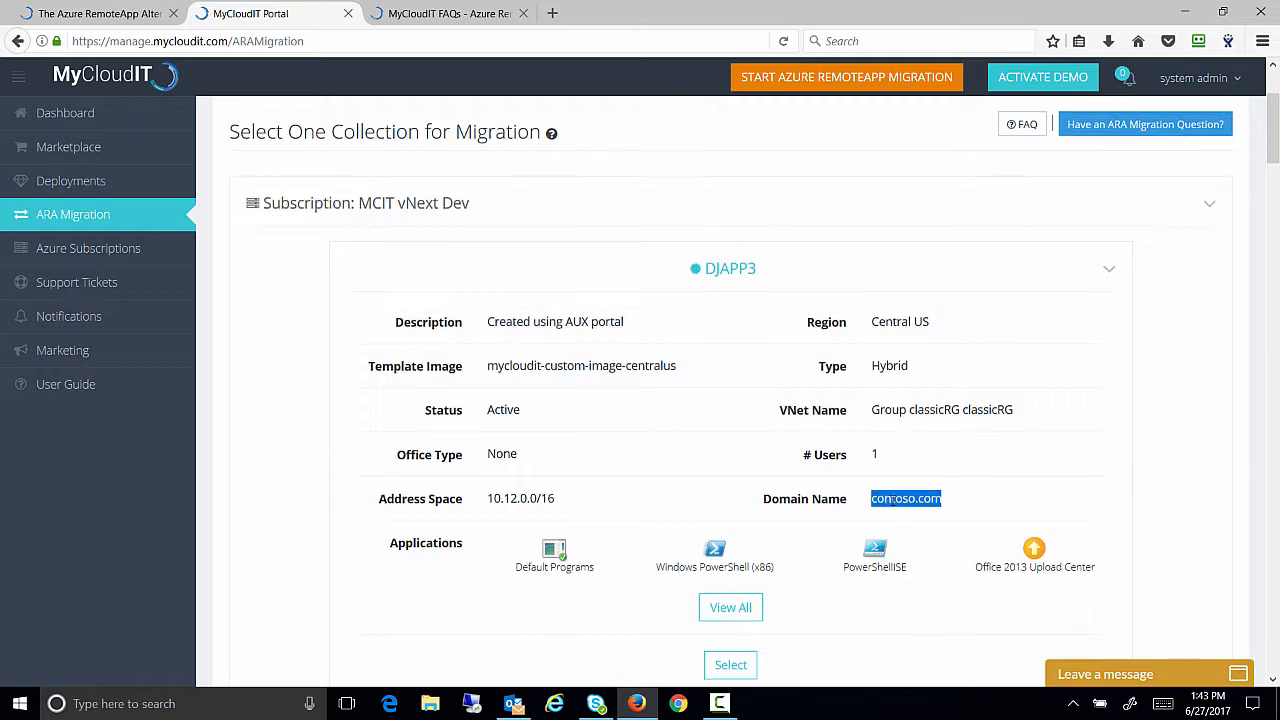
pyautogui.scroll(-2, 892, 502)
pyautogui.click(730, 517)
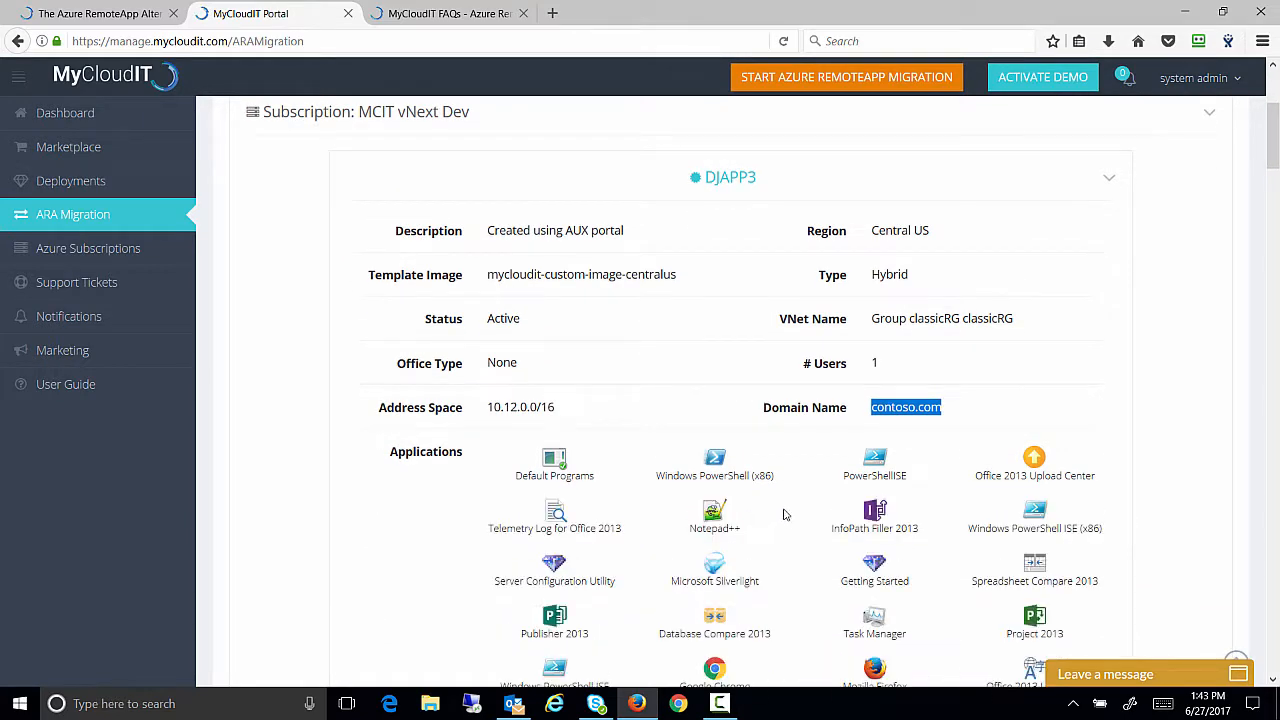
pyautogui.scroll(-4, 788, 522)
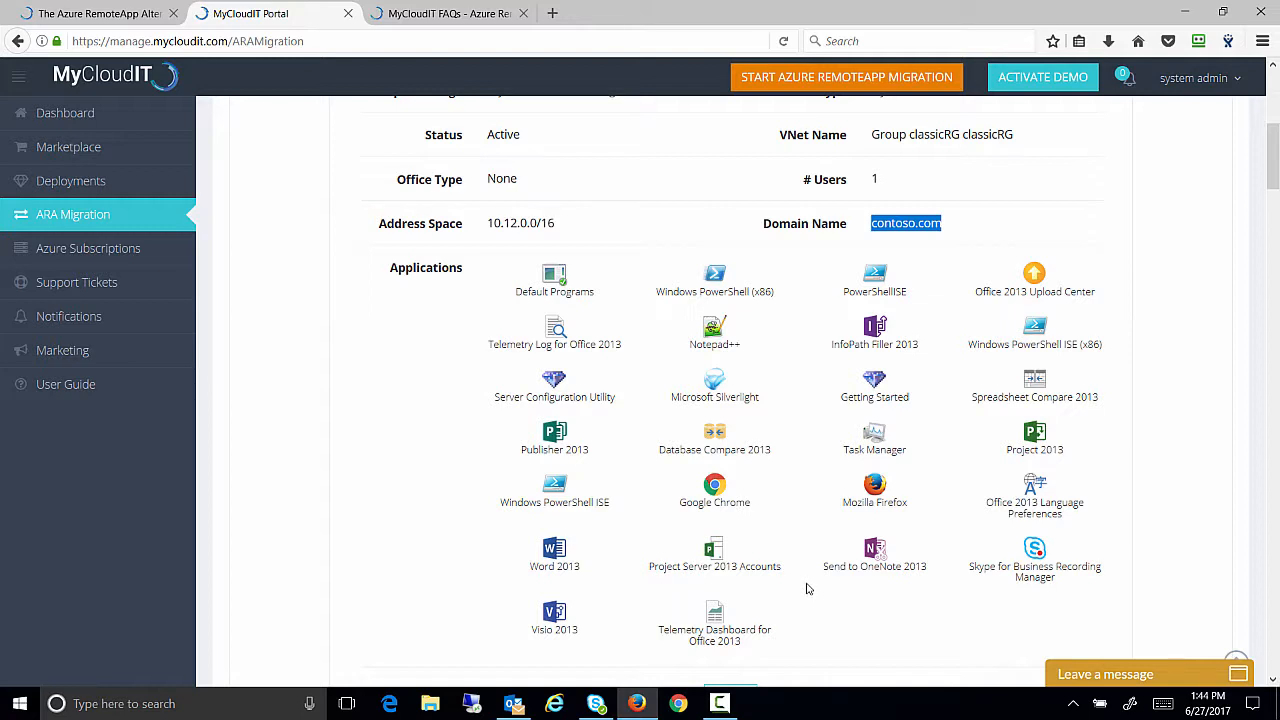
# - Select the DJAPP3 collection for migration and continue to the RDS deployment type
pyautogui.scroll(-4, 808, 589)
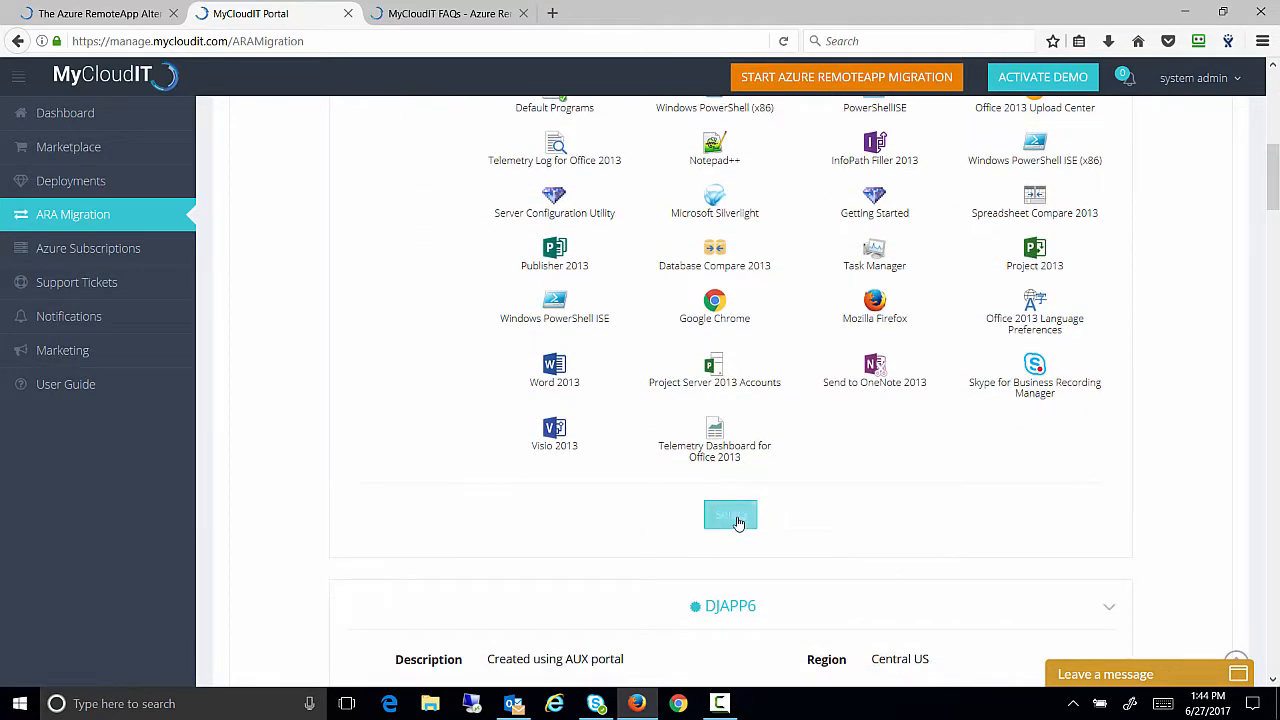
pyautogui.click(738, 522)
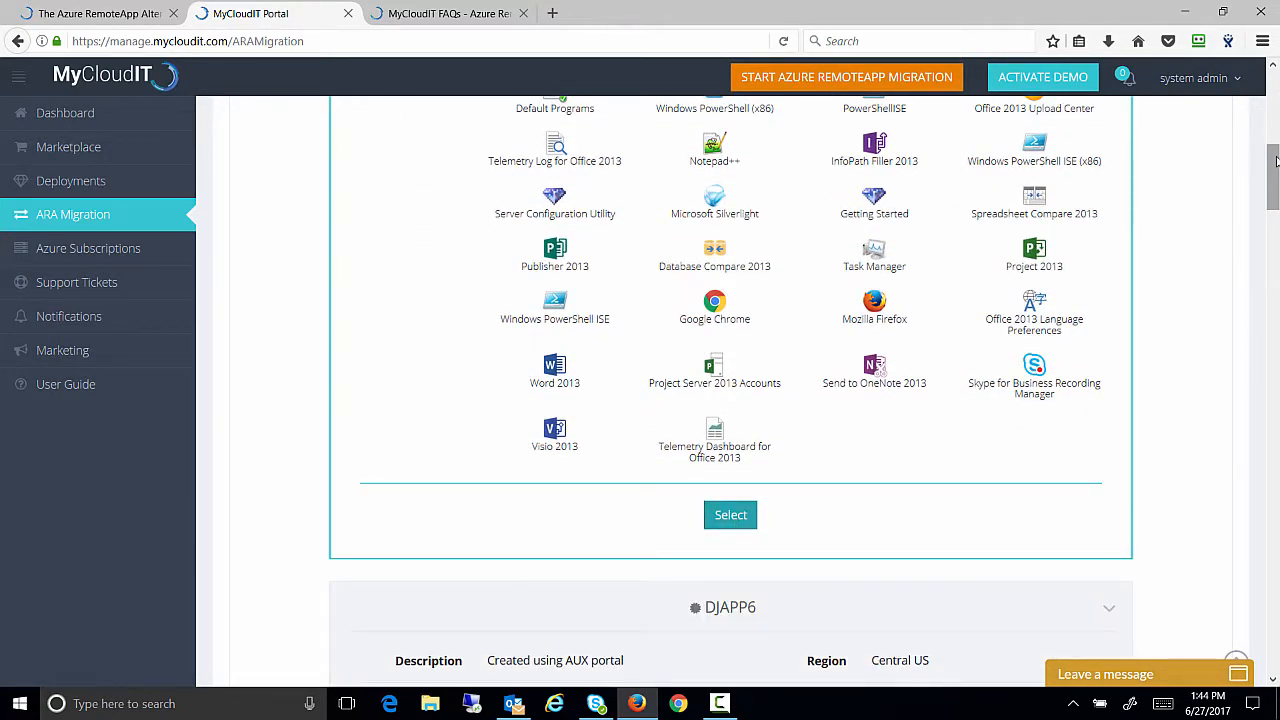
pyautogui.moveTo(1276, 160); pyautogui.dragTo(1276, 615)
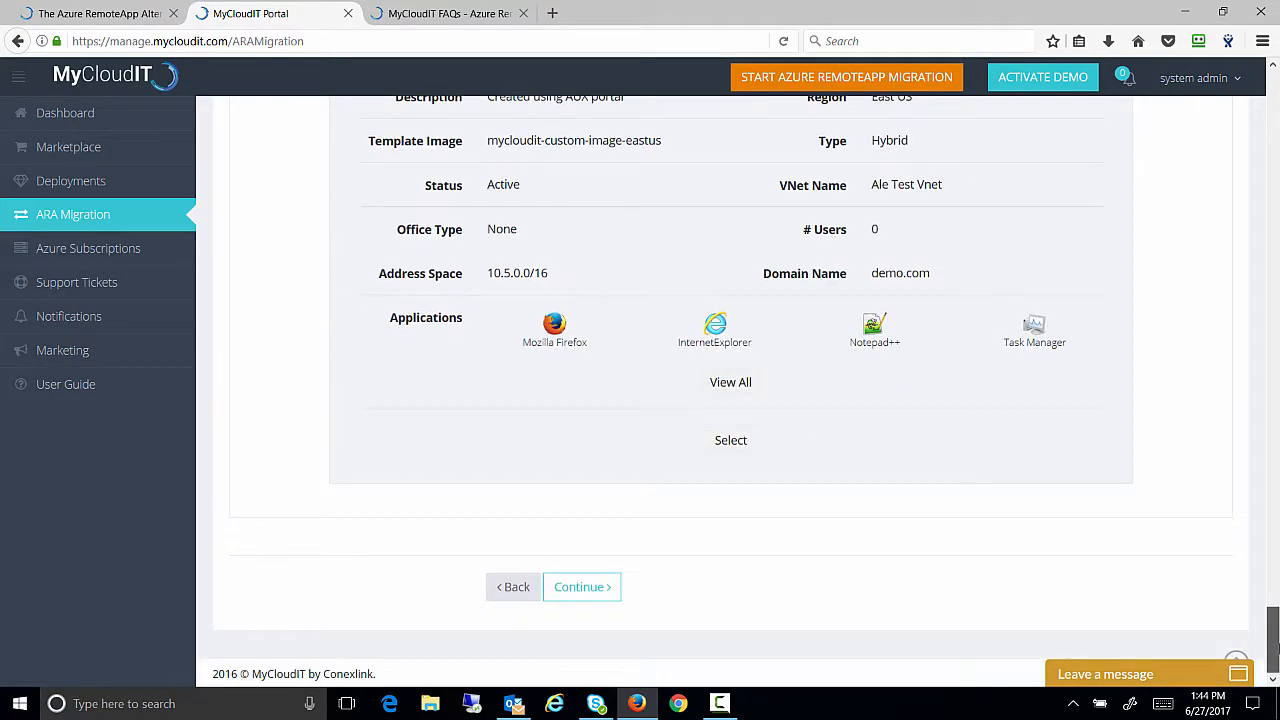
pyautogui.click(599, 590)
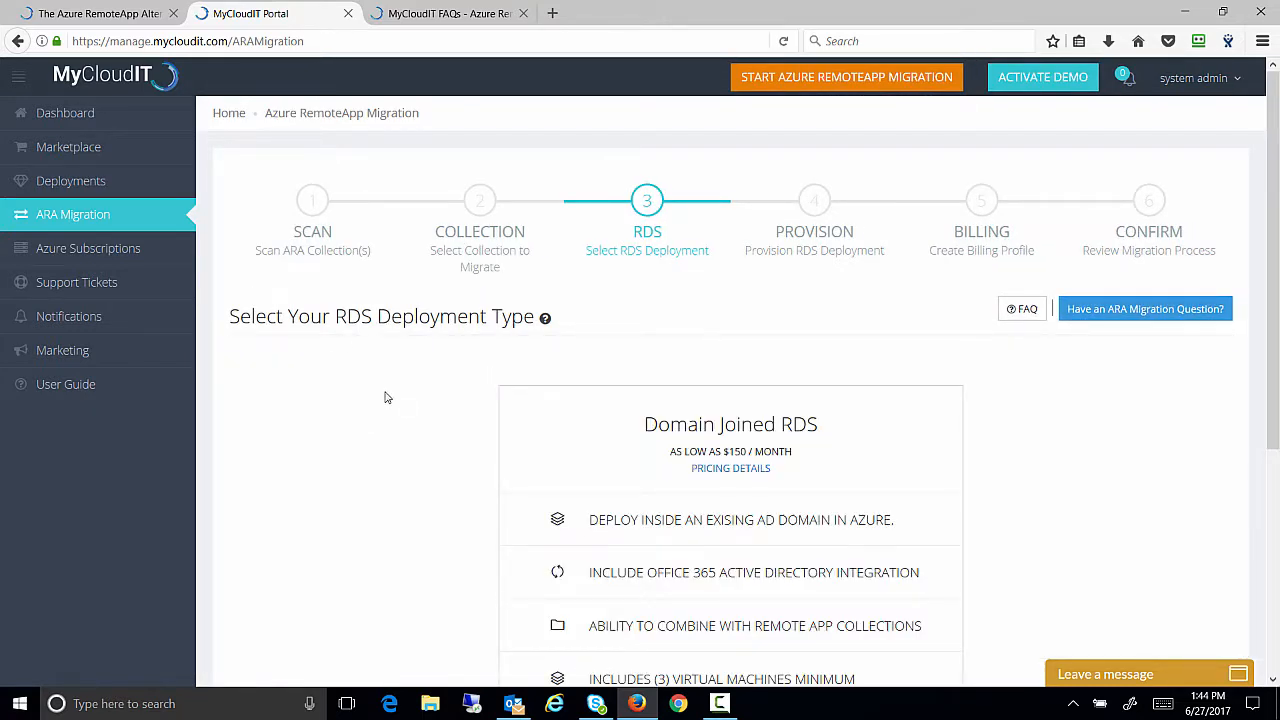
# - View the architecture diagram of Domain Joined RDS, then select that deployment type and continue to provisioning
pyautogui.scroll(-2, 387, 398)
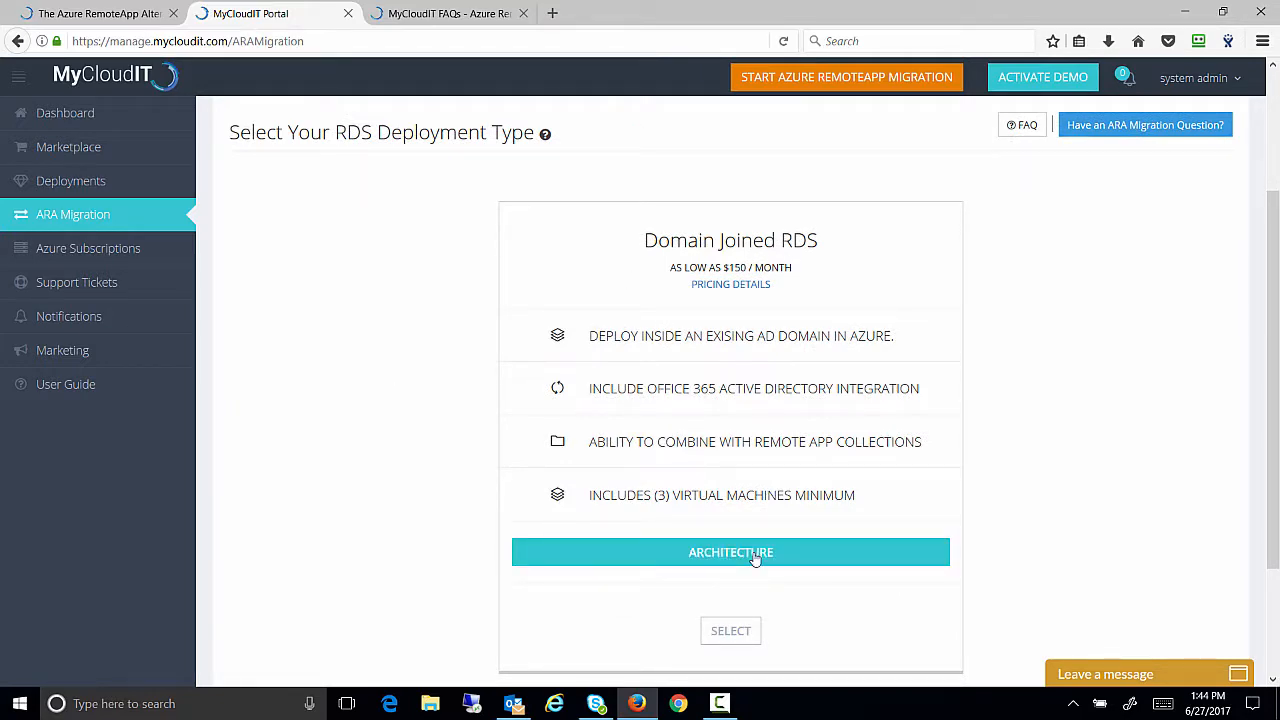
pyautogui.click(755, 555)
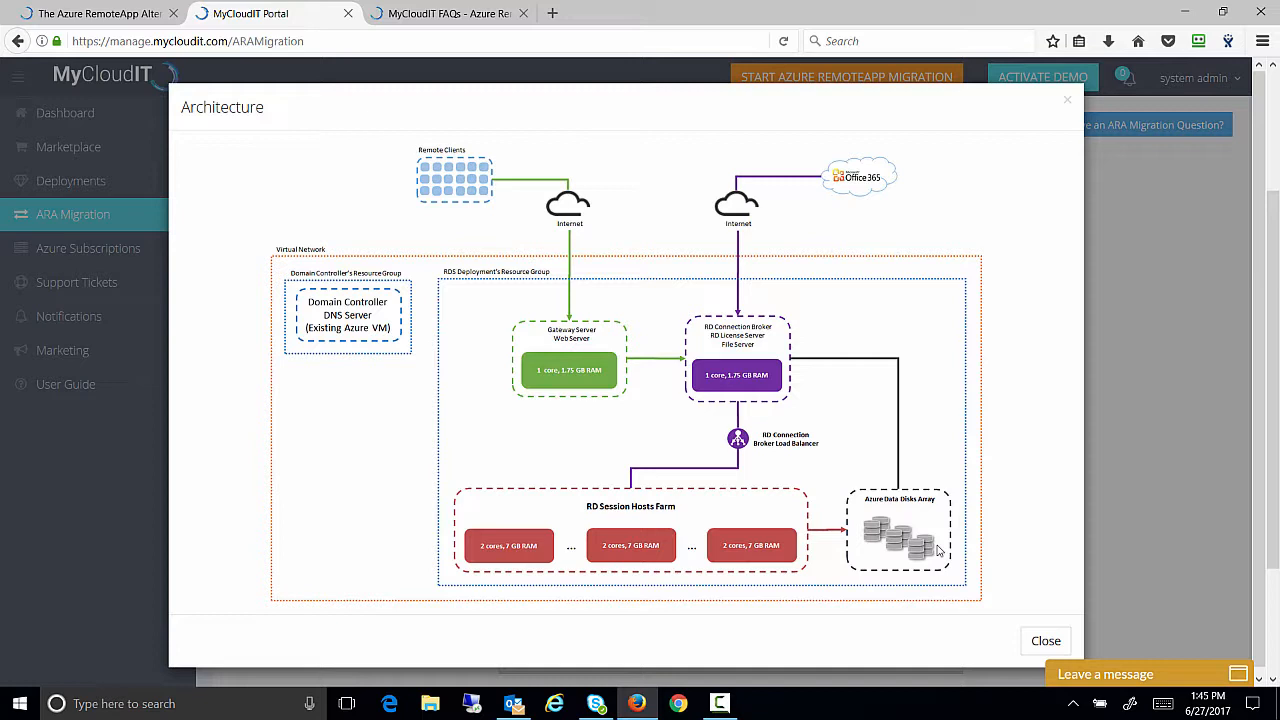
pyautogui.click(1067, 100)
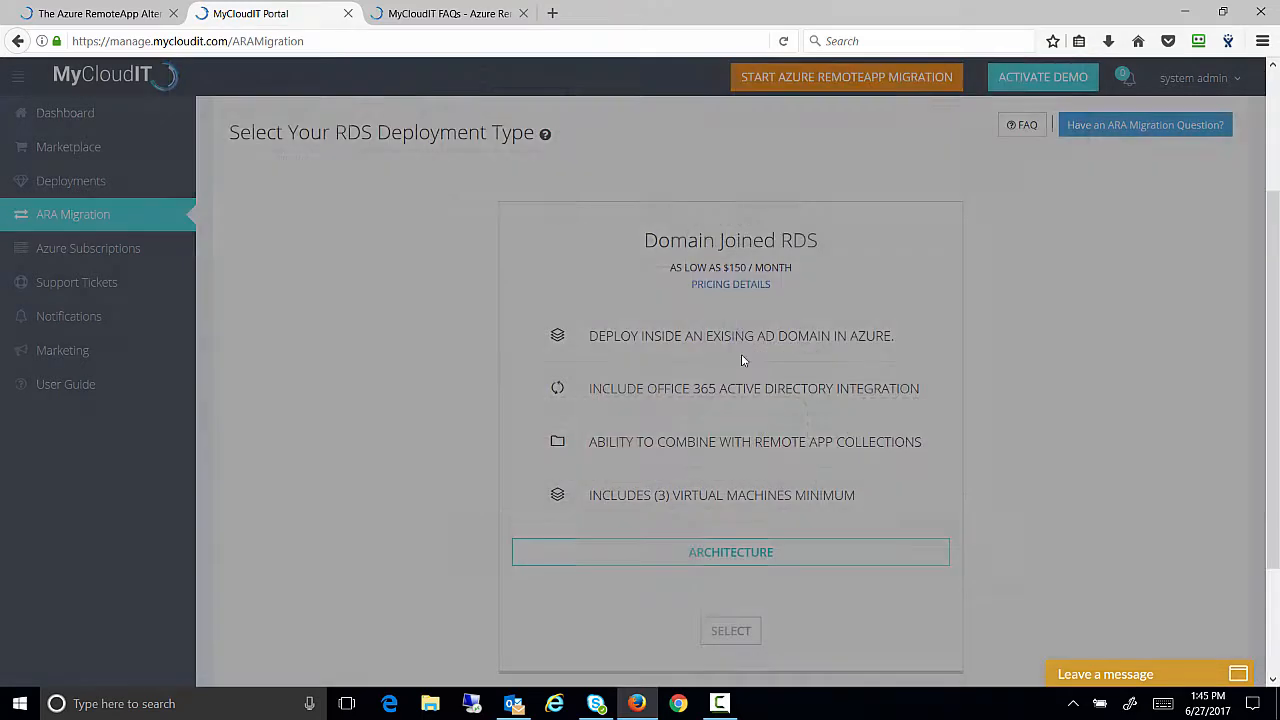
pyautogui.click(733, 630)
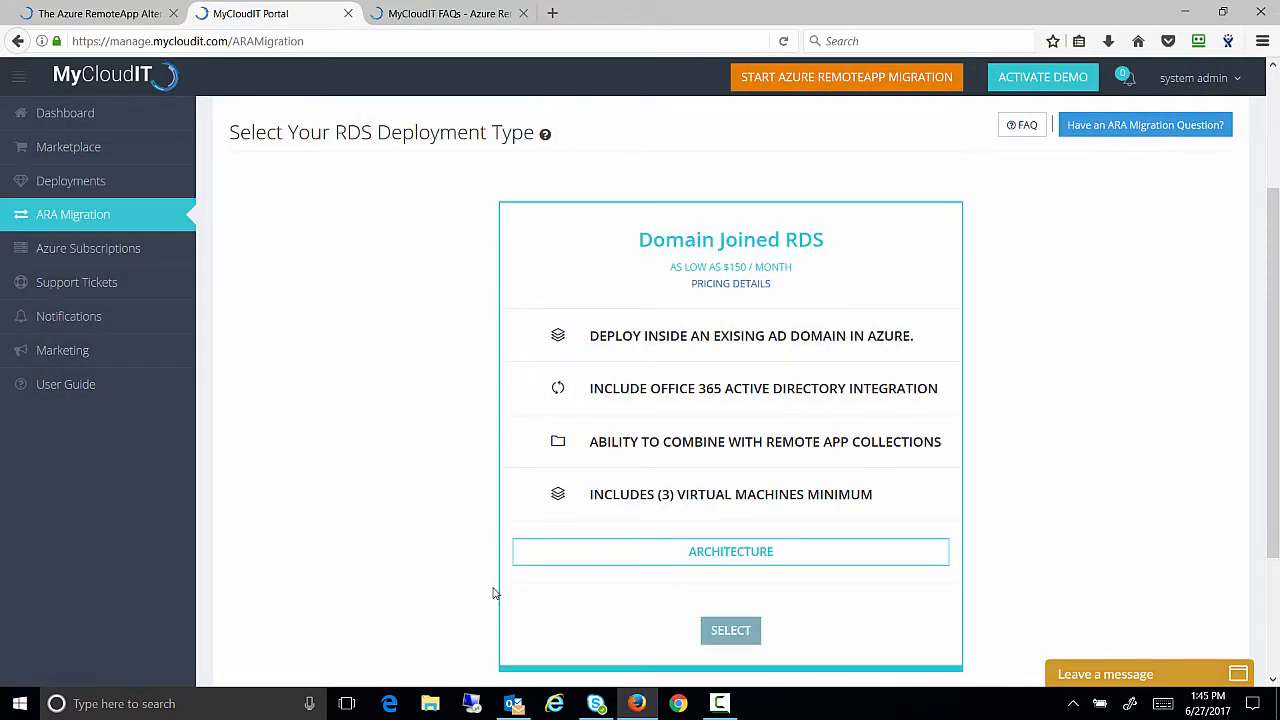
pyautogui.click(585, 587)
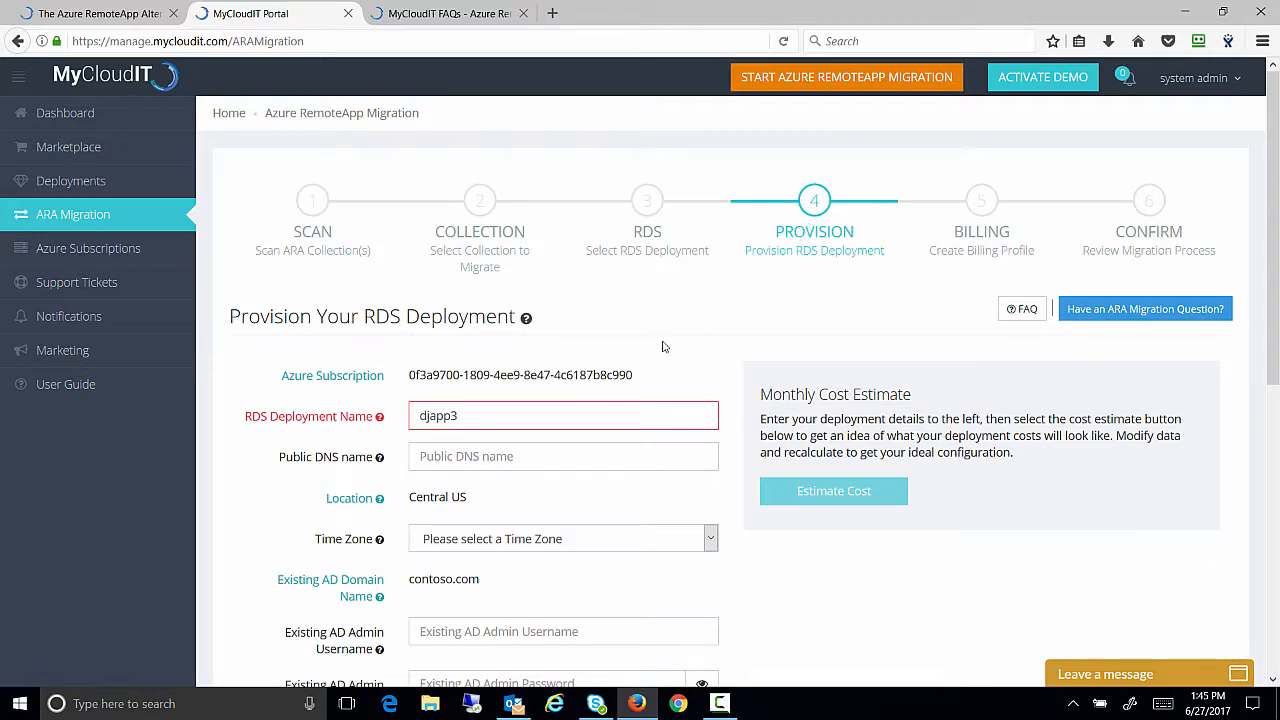
# - Set the RDS deployment name to rw15-djapp3 and reuse the same text as the public DNS name
pyautogui.click(419, 416)
pyautogui.write('rw')
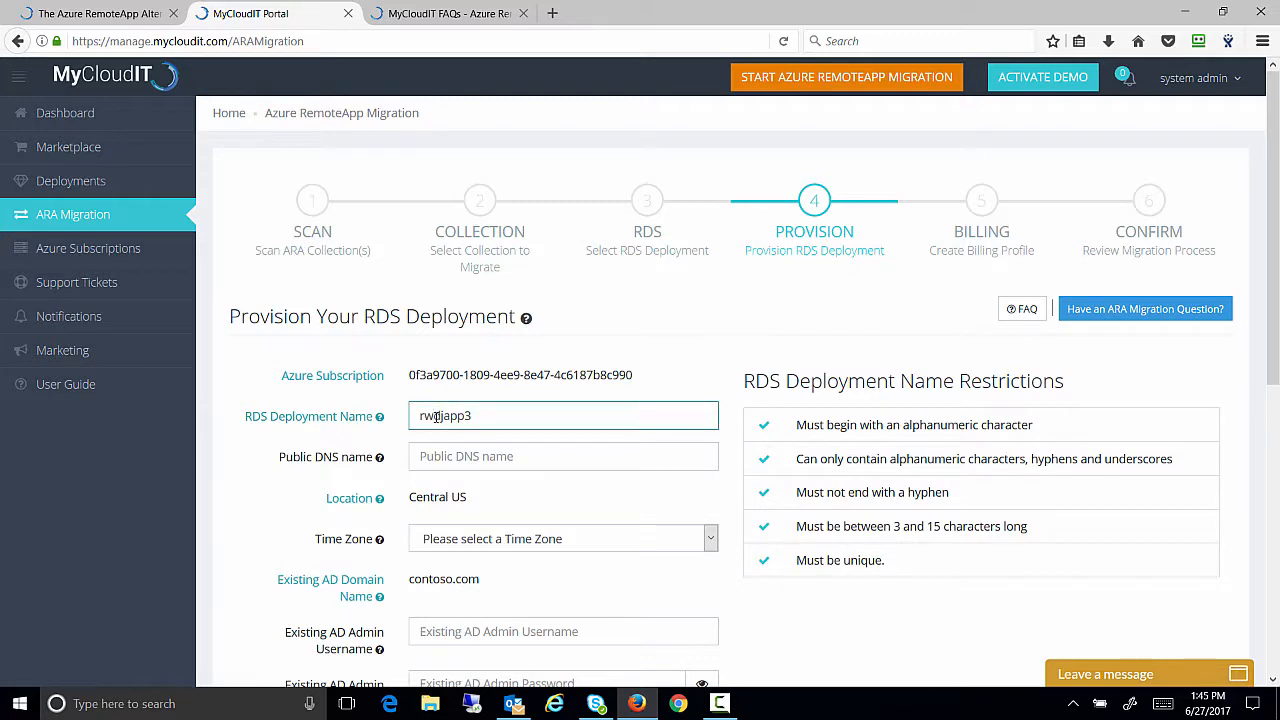
pyautogui.write('15-')
pyautogui.tripleClick(460, 425)
pyautogui.hotkey('ctrl', 'c')
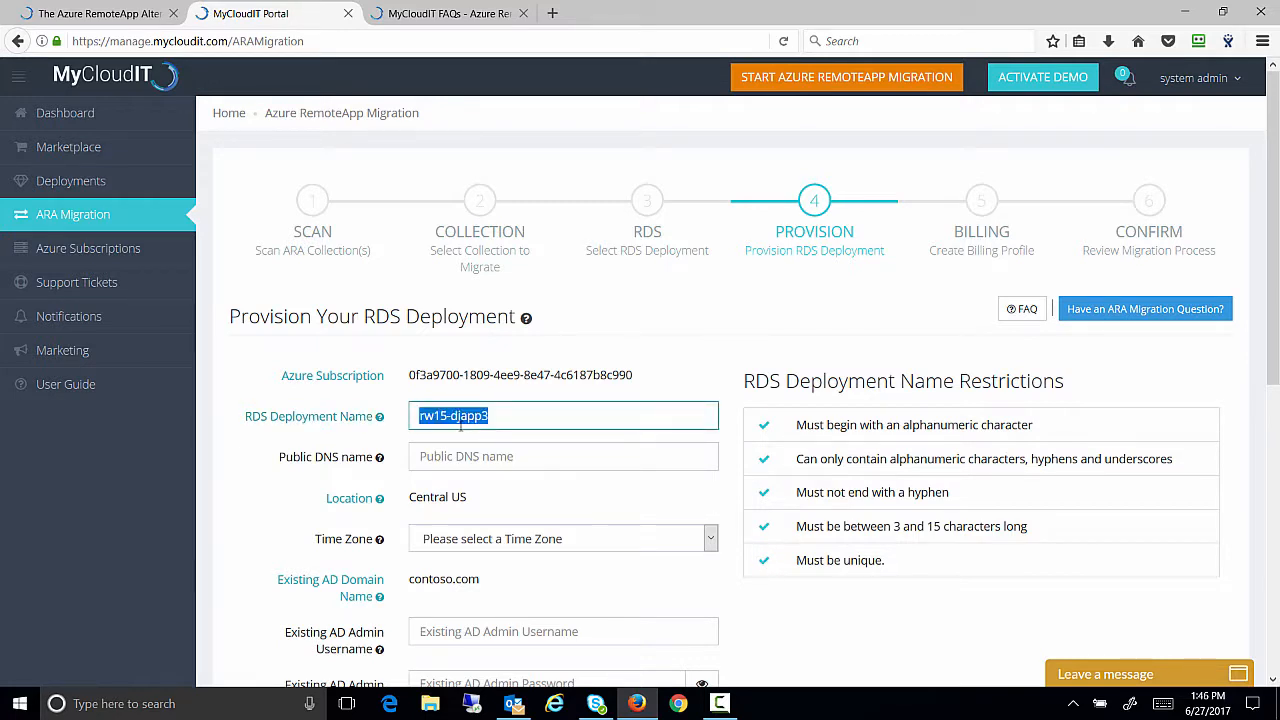
pyautogui.click(477, 457)
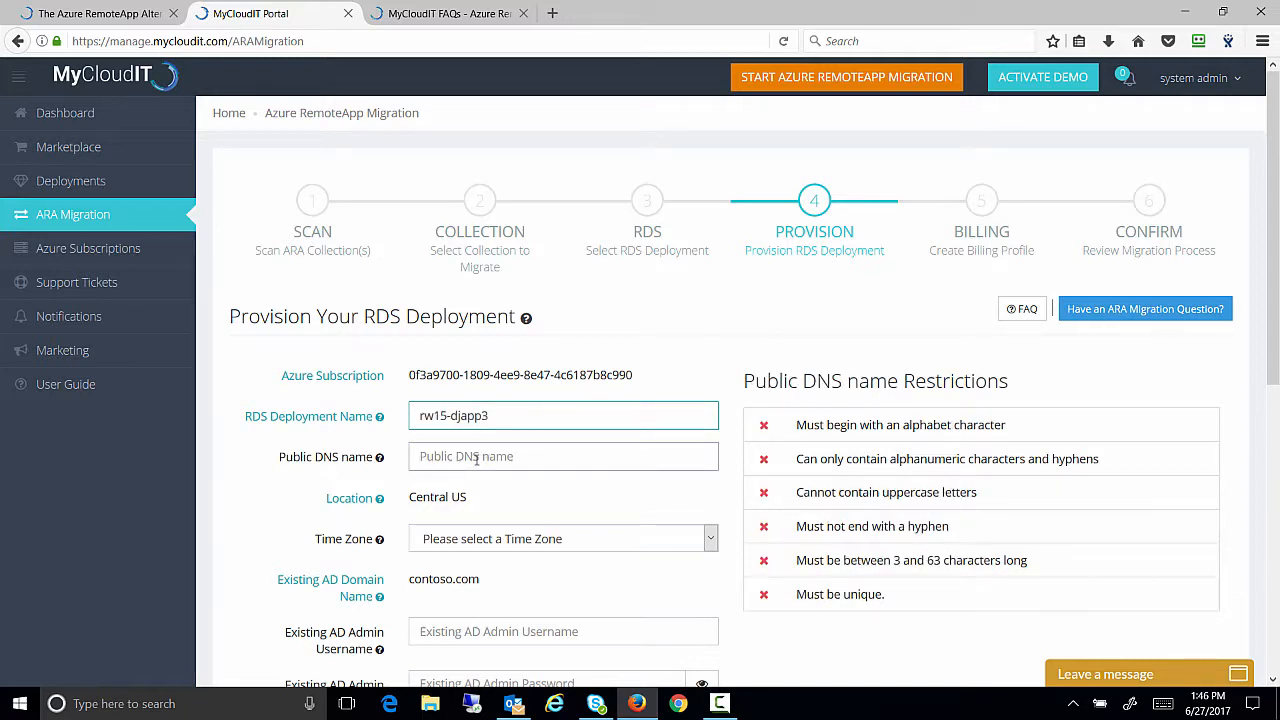
pyautogui.hotkey('ctrl', 'v')
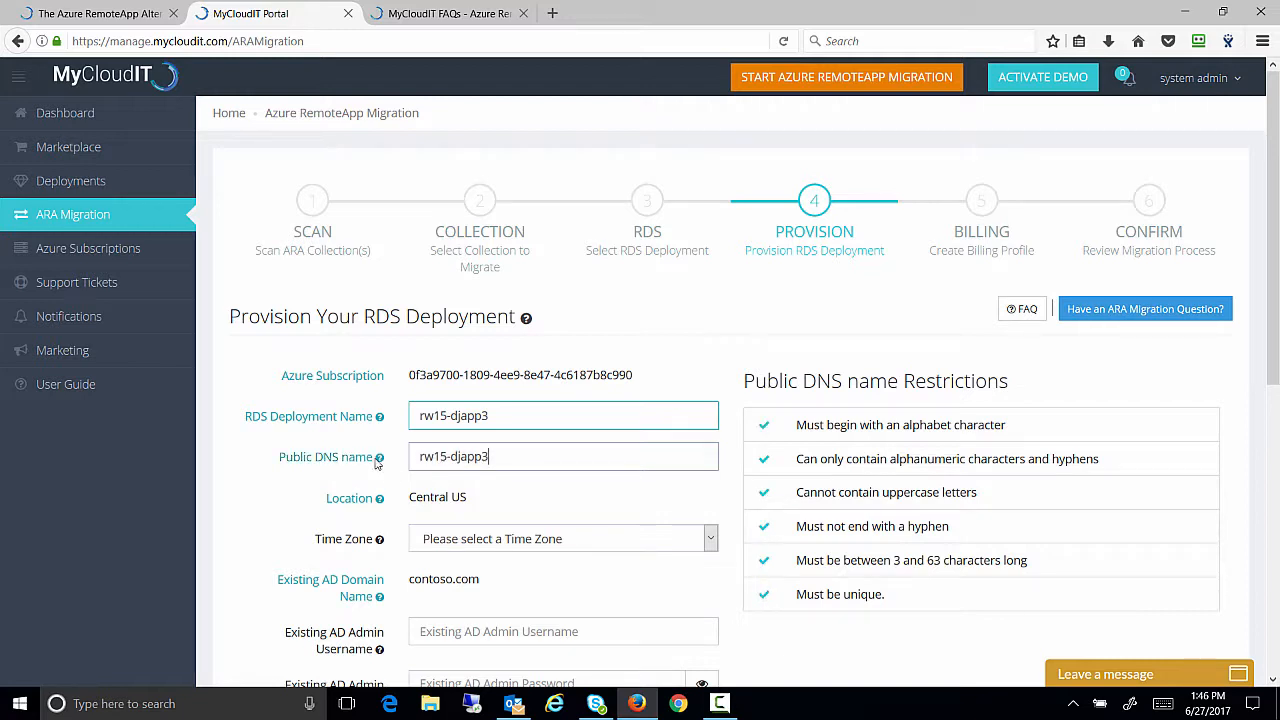
pyautogui.moveTo(380, 461)
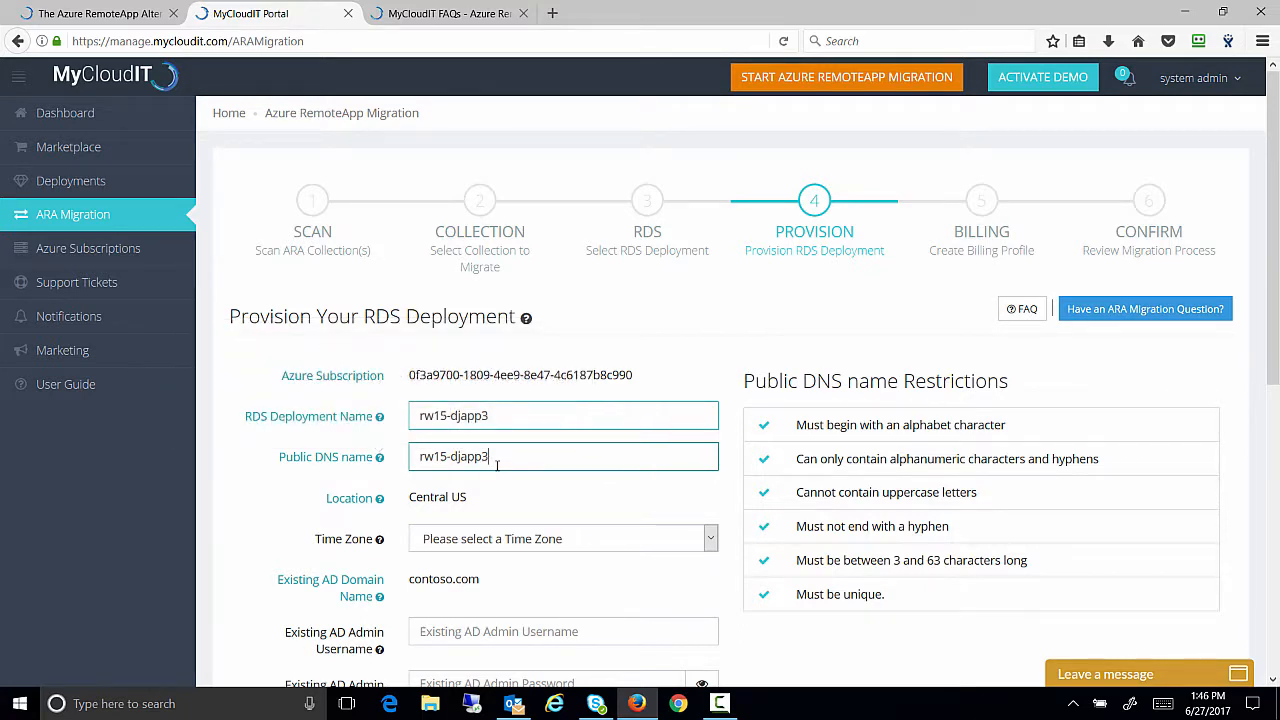
# - Set the deployment's time zone to (UTC-06:00) Central Time (US & Canada)
pyautogui.scroll(-2, 740, 542)
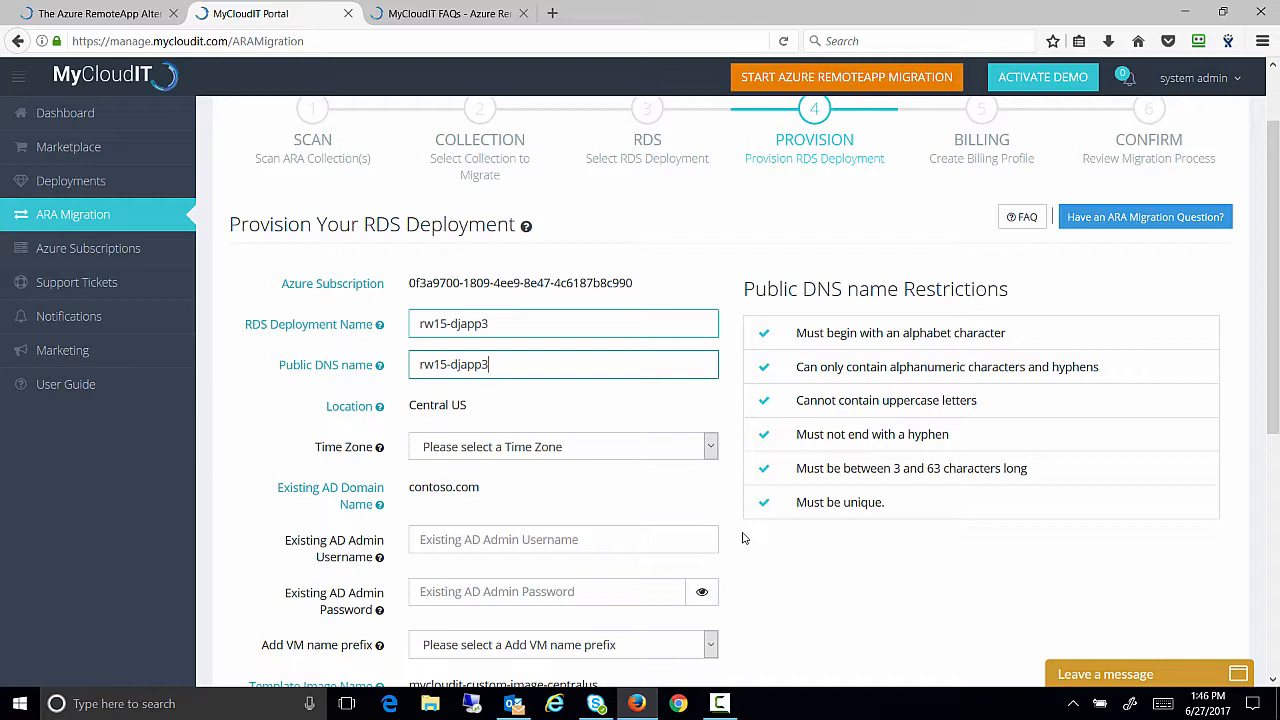
pyautogui.click(714, 447)
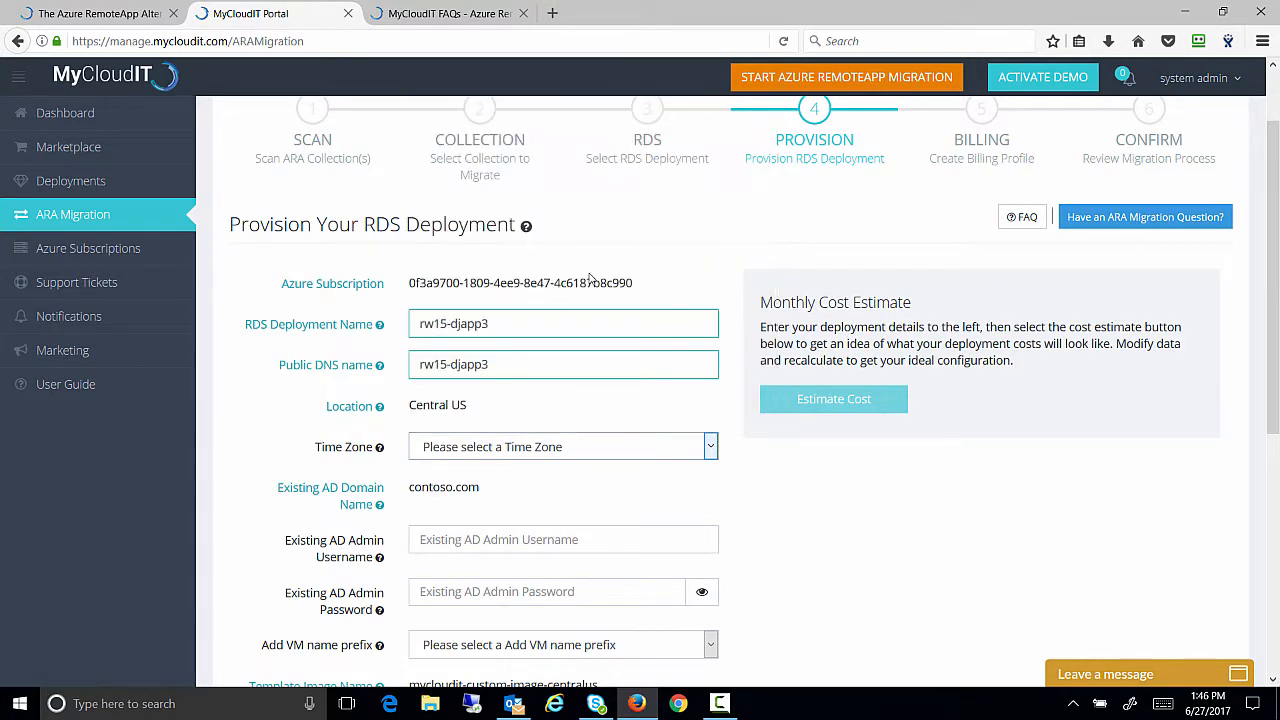
pyautogui.click(590, 278)
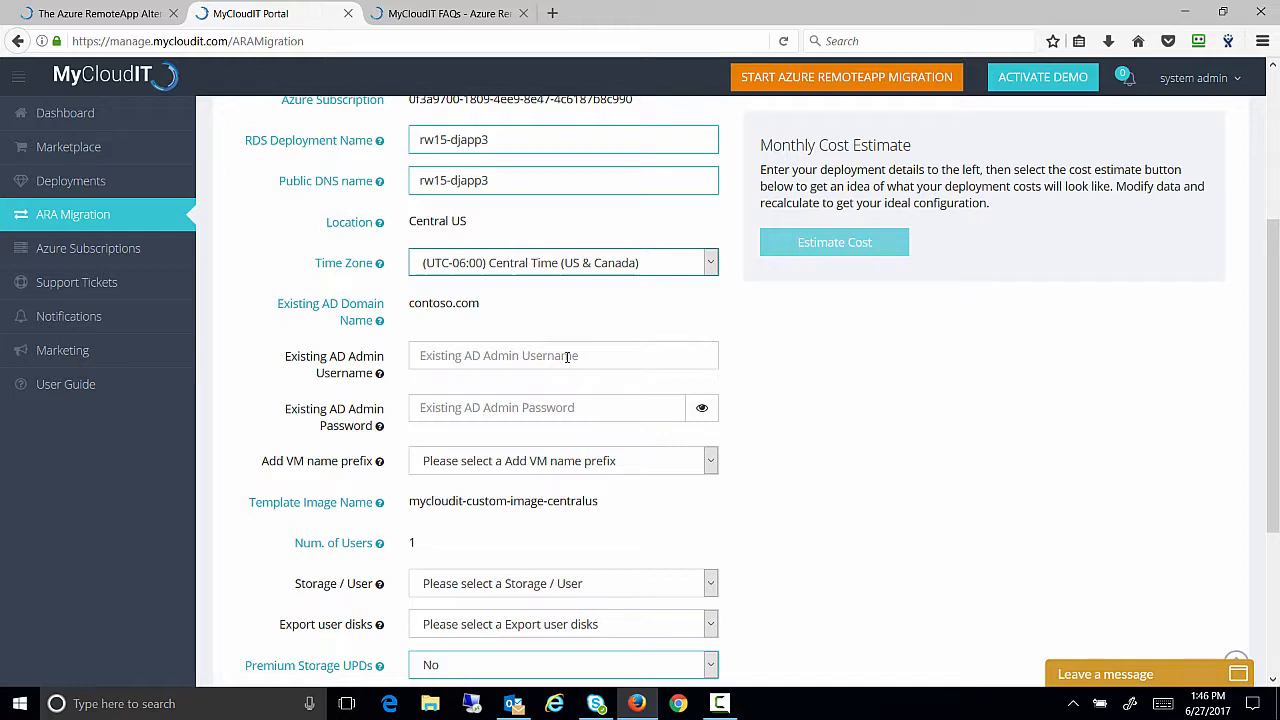
# - Enter mcitadmin as the existing AD admin username and fill in the existing AD admin password
pyautogui.click(567, 357)
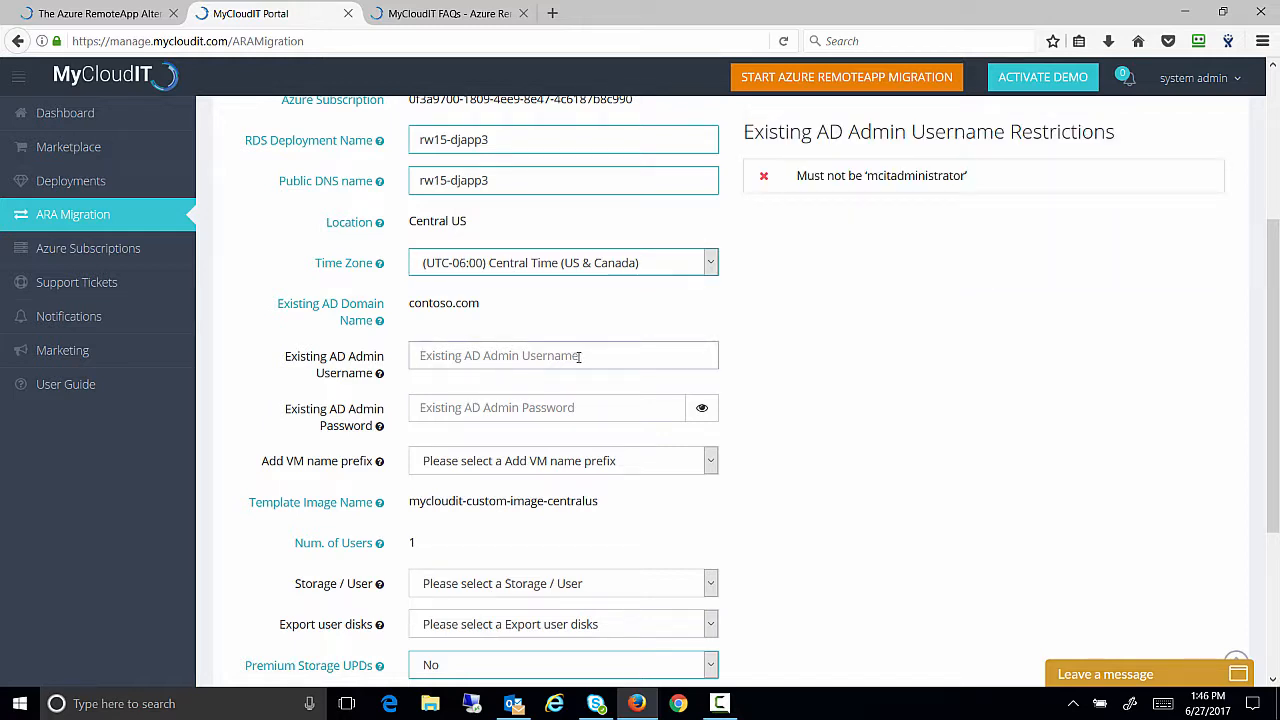
pyautogui.write('mcitadmin')
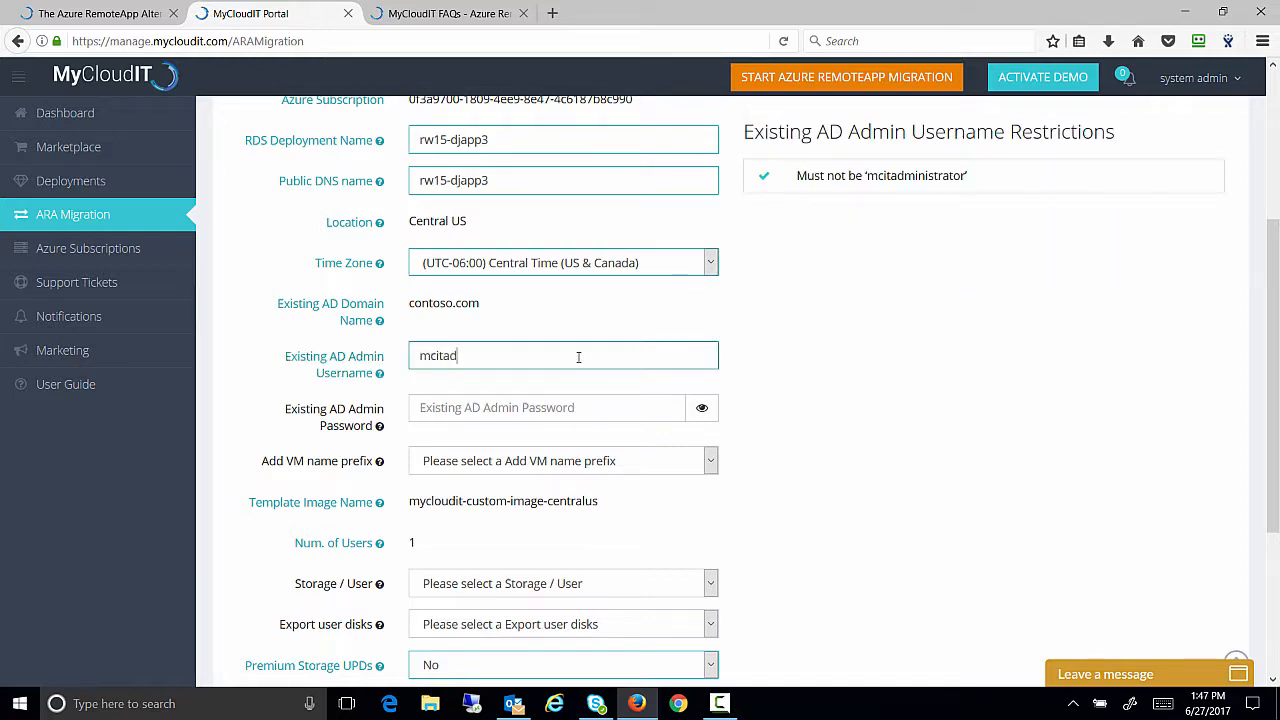
pyautogui.press('Tab')
pyautogui.write('•••••••••••••••••')
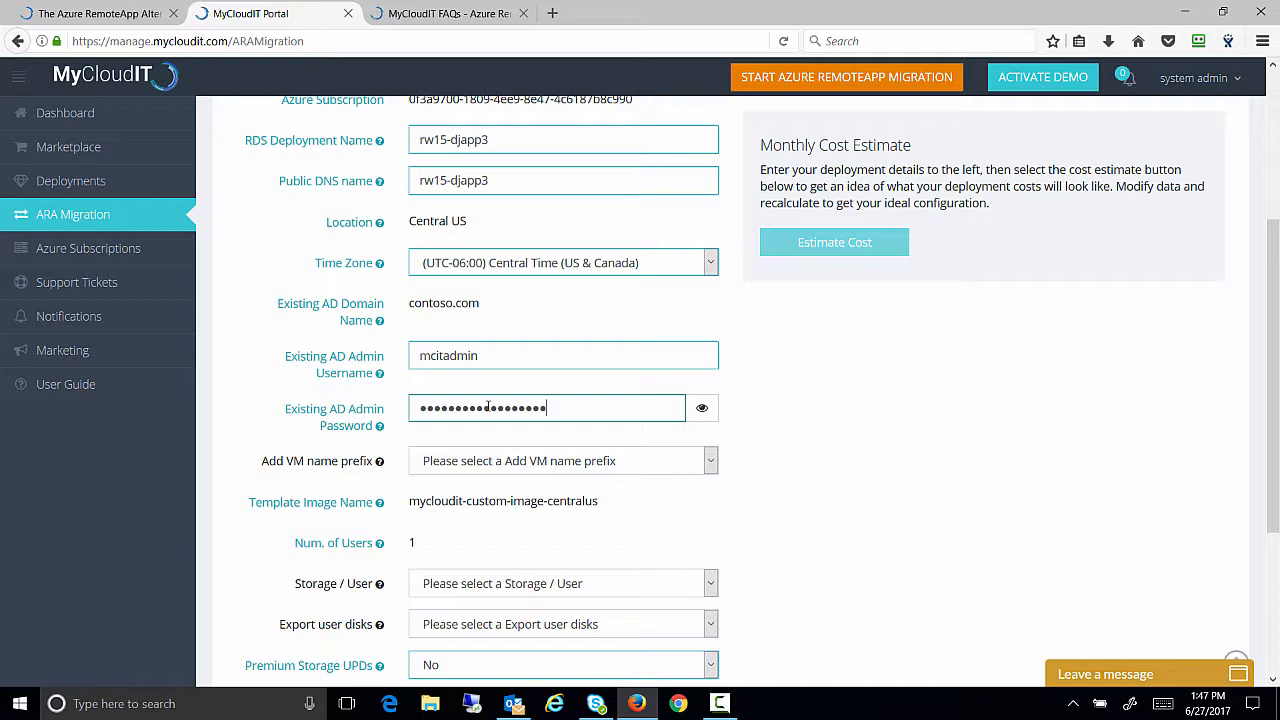
# - Enable a VM name prefix for the deployment and set the prefix to rw15-
pyautogui.scroll(-2, 732, 472)
pyautogui.click(710, 369)
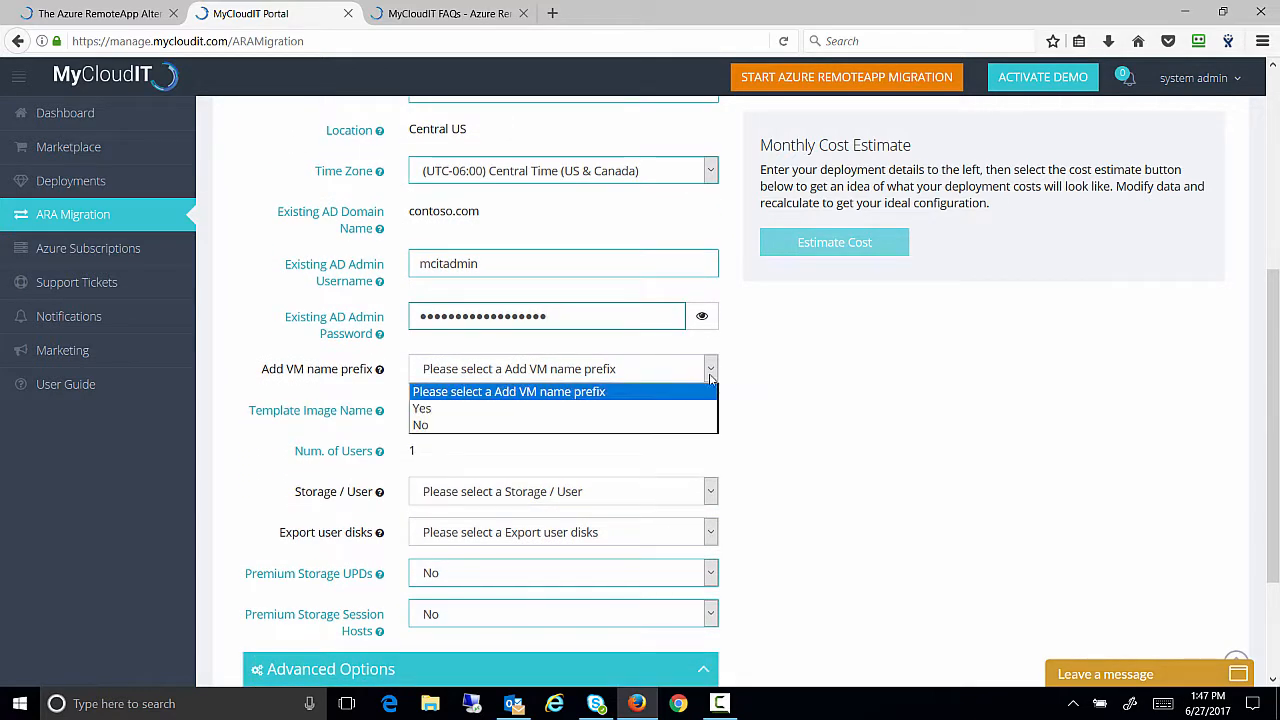
pyautogui.click(480, 409)
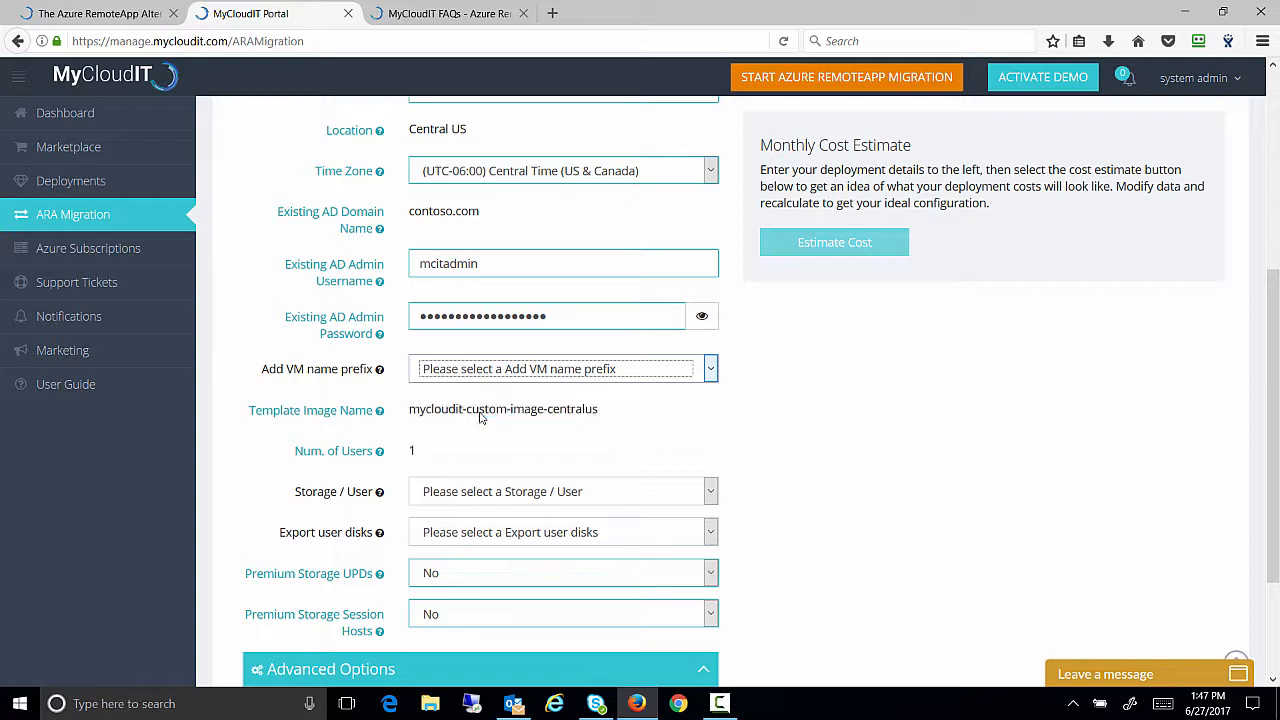
pyautogui.click(483, 412)
pyautogui.write('rw15-')
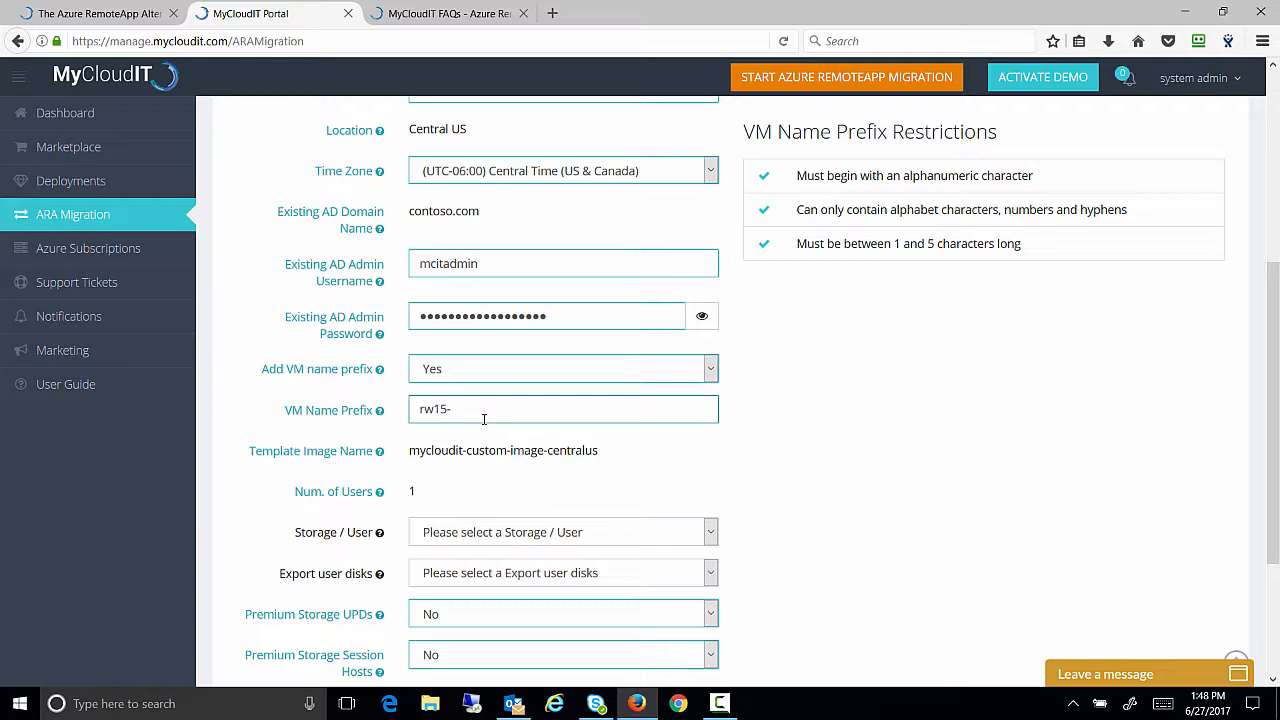
# - Set the storage per user to 4 GB and choose Yes for exporting user disks
pyautogui.scroll(-3, 793, 488)
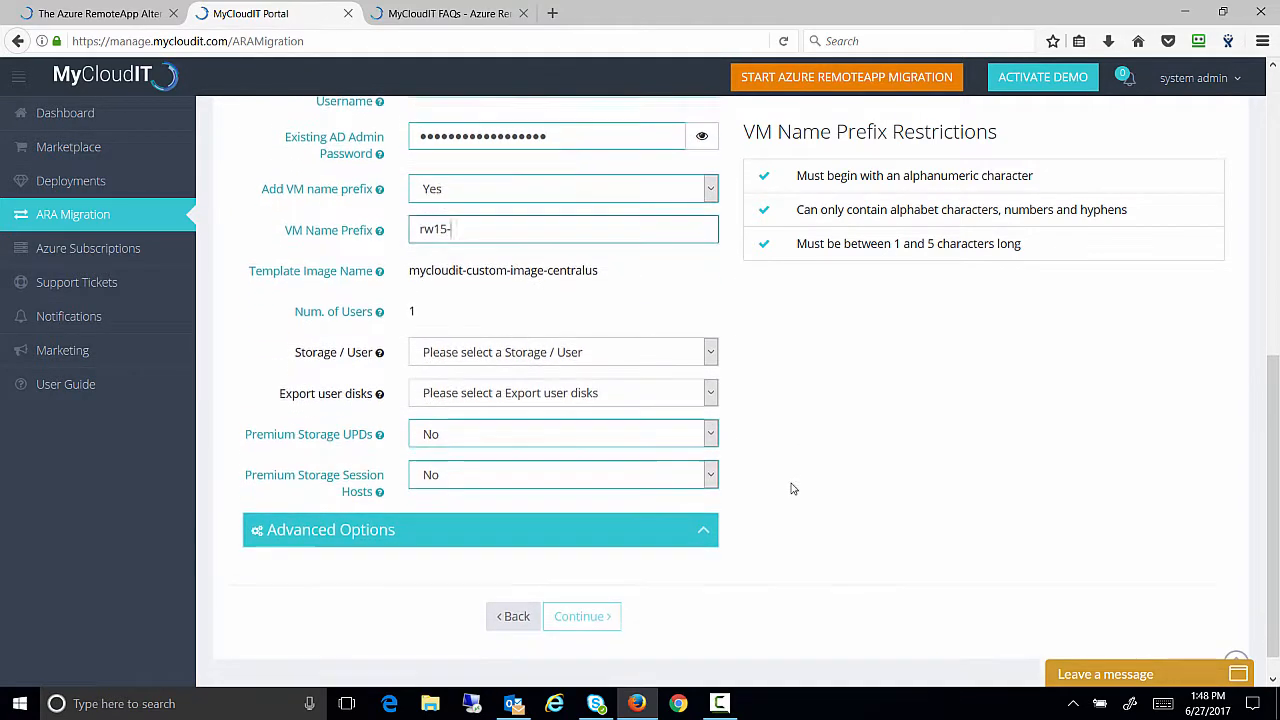
pyautogui.click(470, 352)
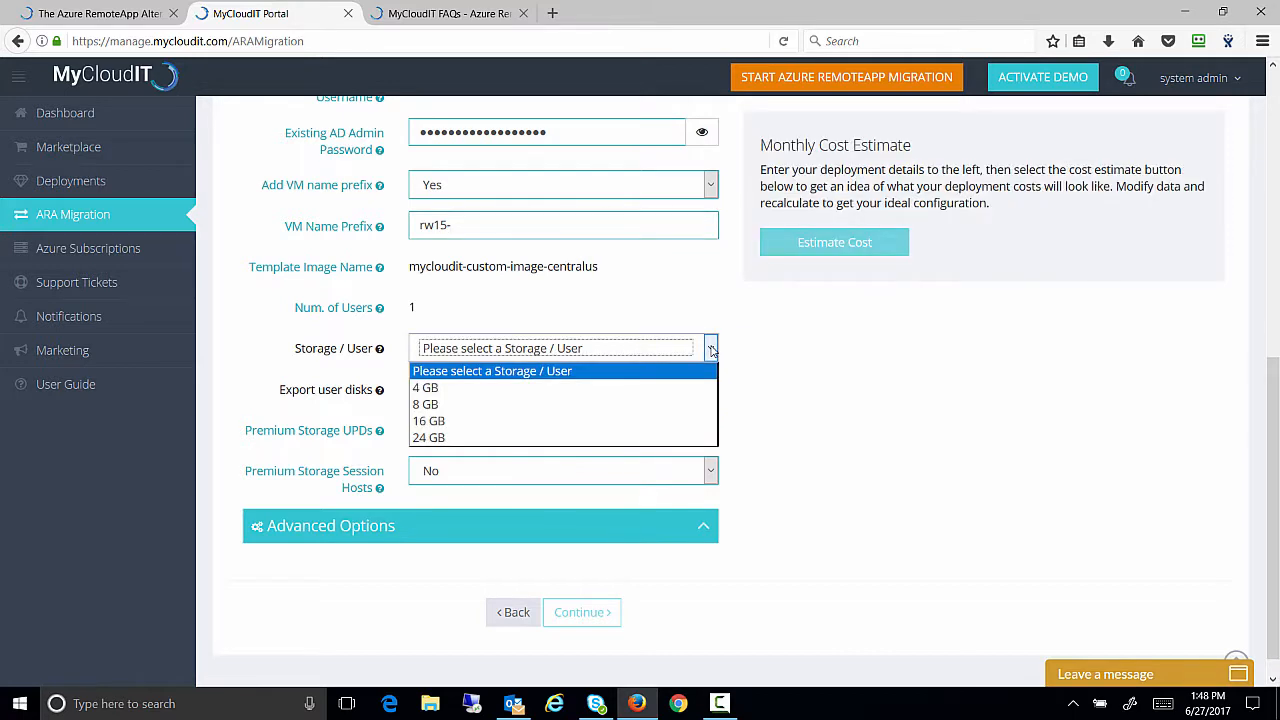
pyautogui.click(458, 388)
pyautogui.click(478, 390)
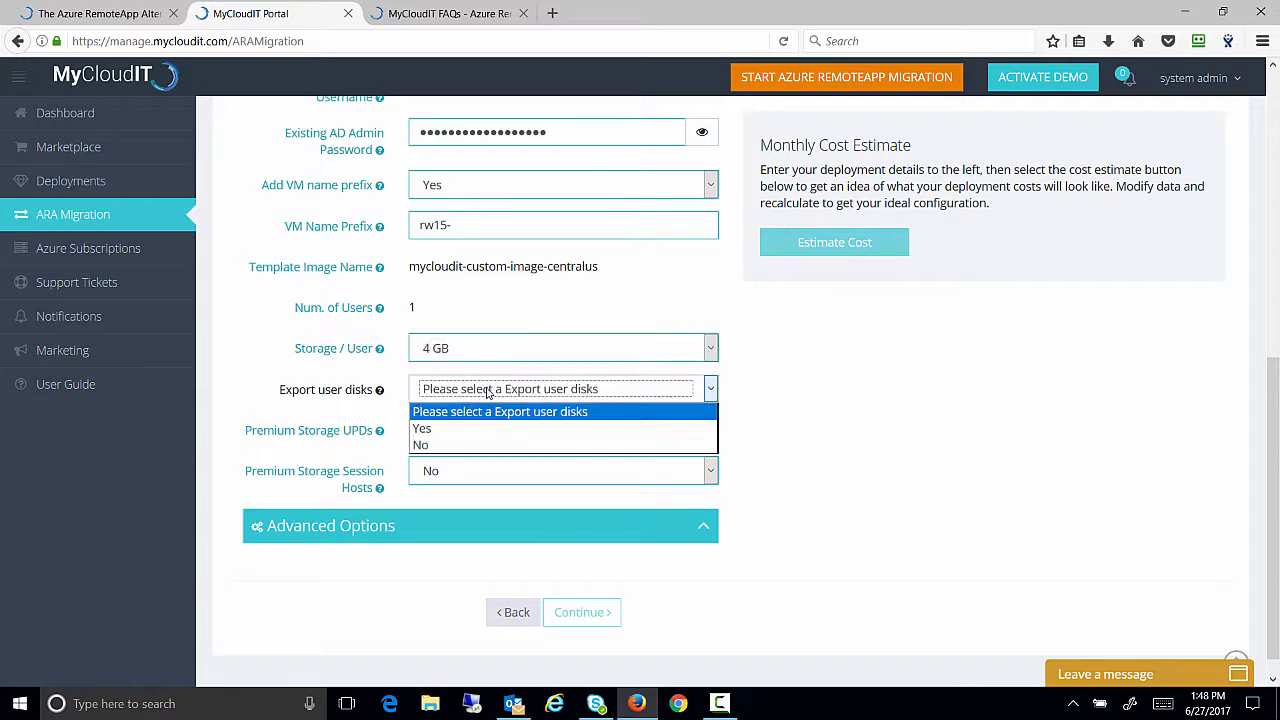
pyautogui.press('Down')
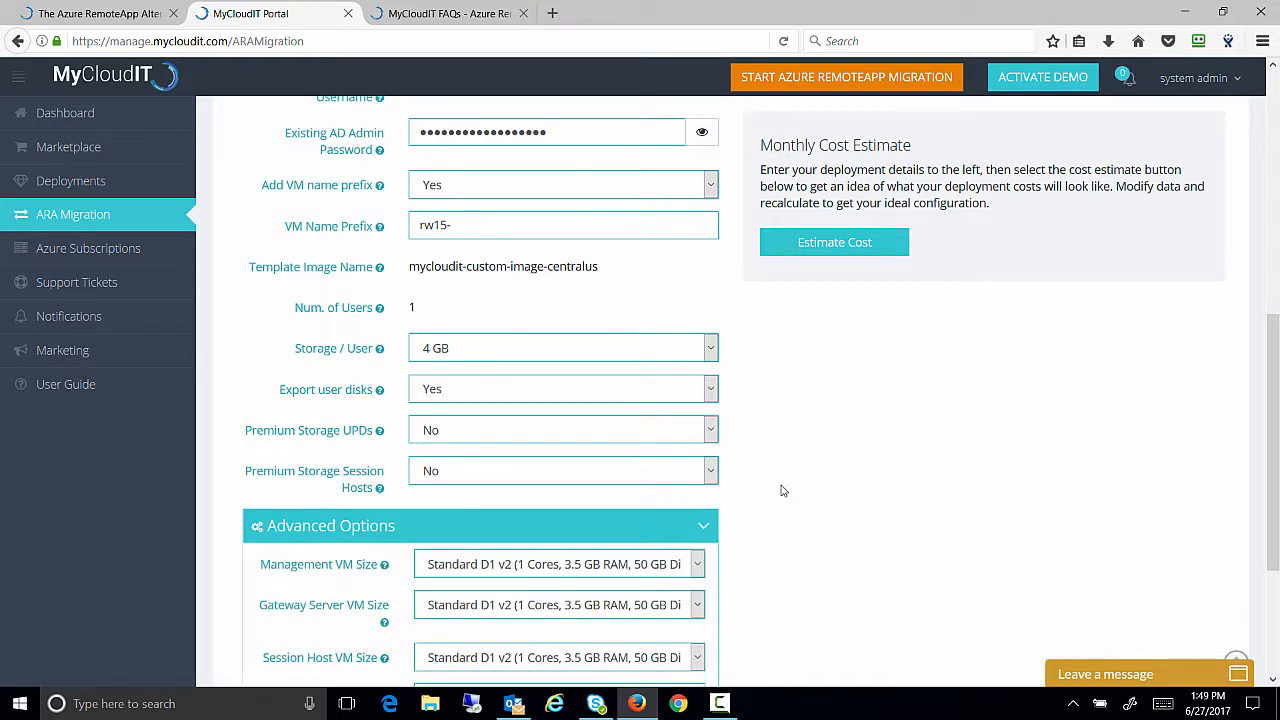
# - Review the user count and advanced VM size options, and calculate the deployment's monthly cost estimate
pyautogui.scroll(-2, 783, 491)
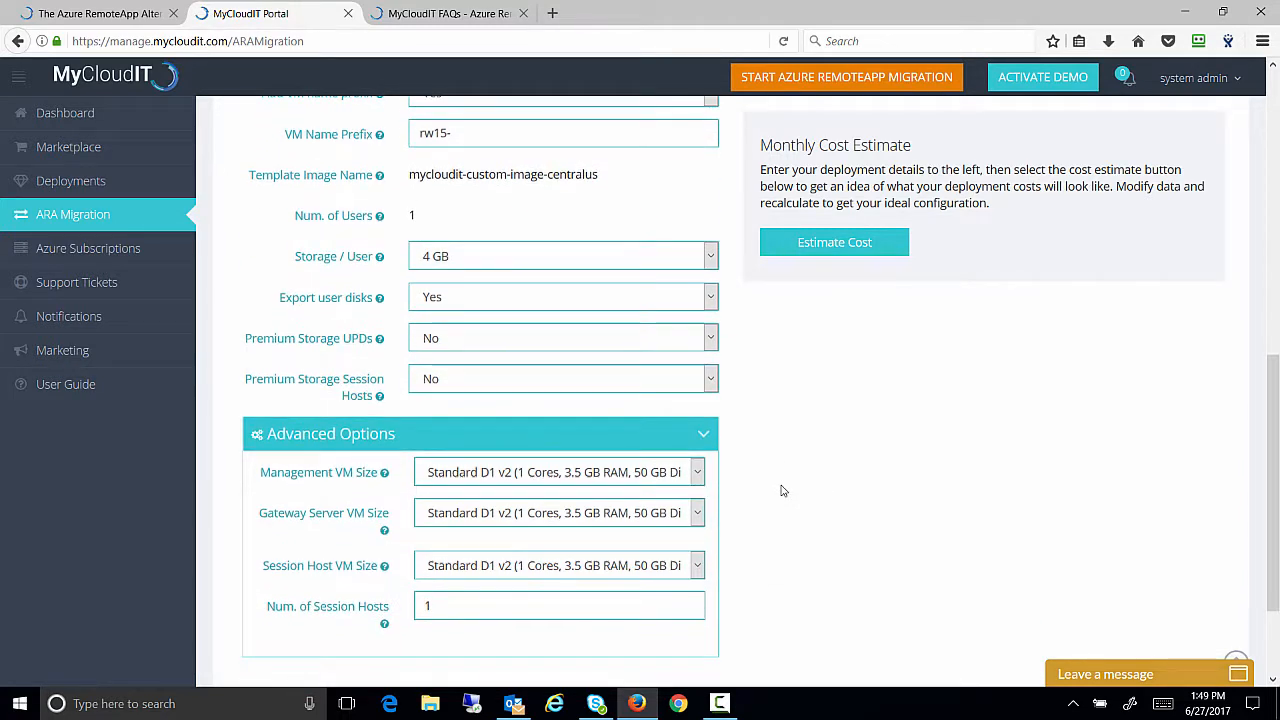
pyautogui.scroll(-2, 783, 491)
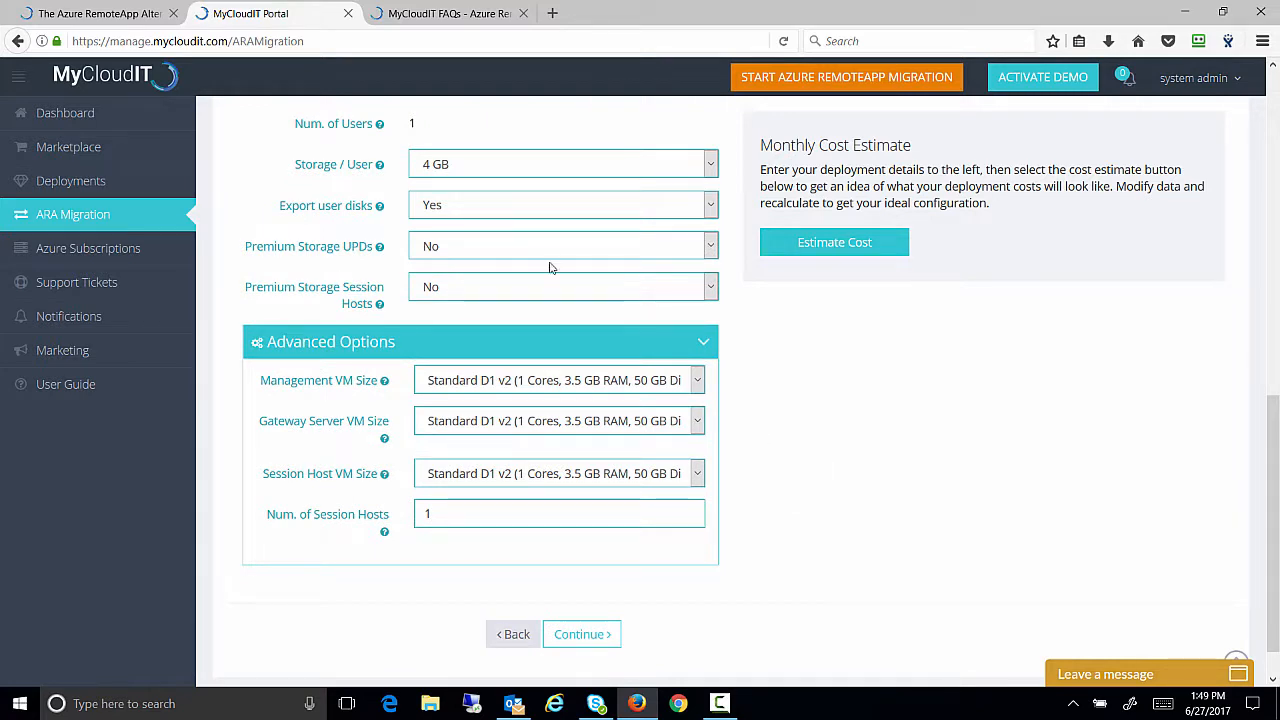
pyautogui.moveTo(422, 127); pyautogui.dragTo(396, 127)
pyautogui.click(818, 246)
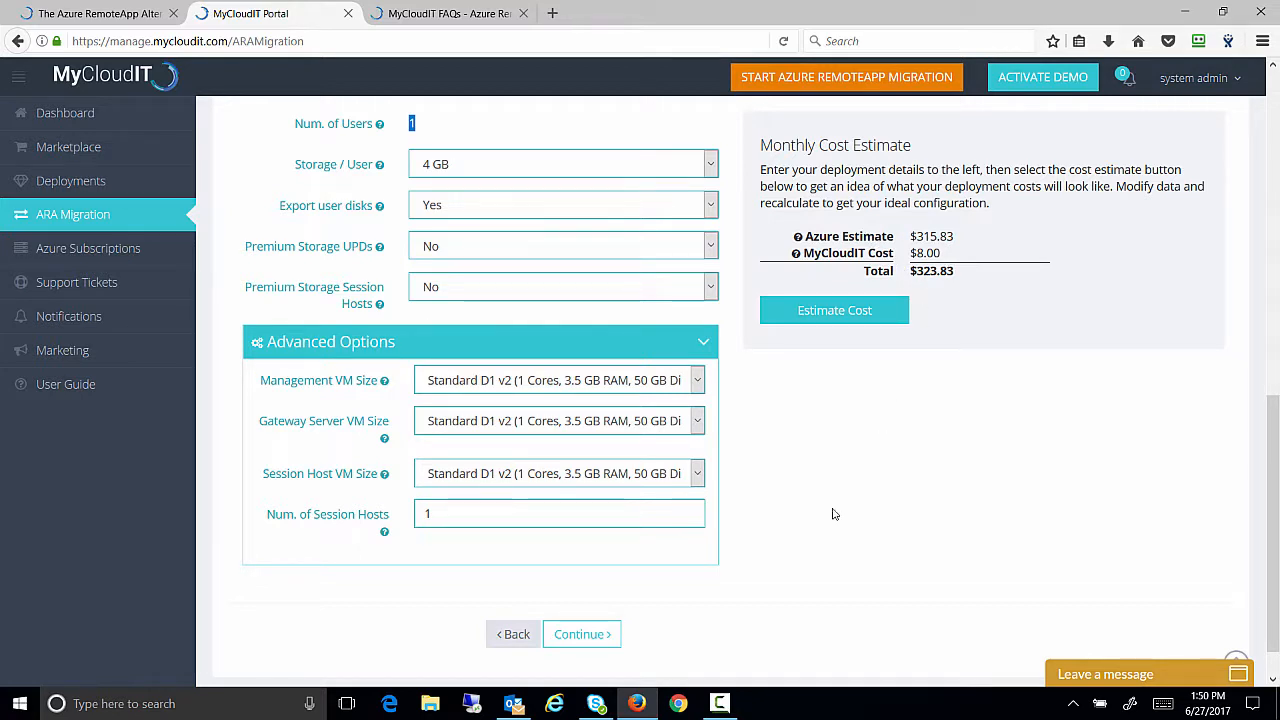
# - Continue through provisioning and billing to the deployment review, declining RoboForm's offers to save the password
pyautogui.click(590, 634)
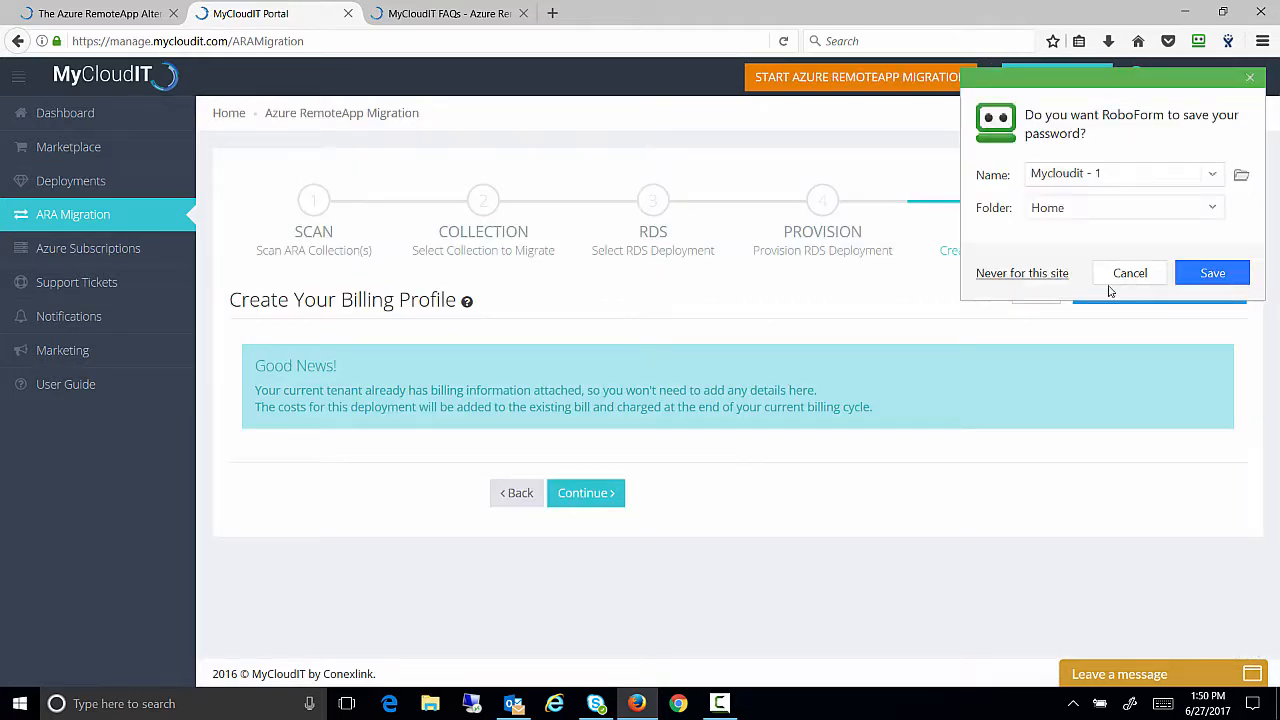
pyautogui.click(1117, 284)
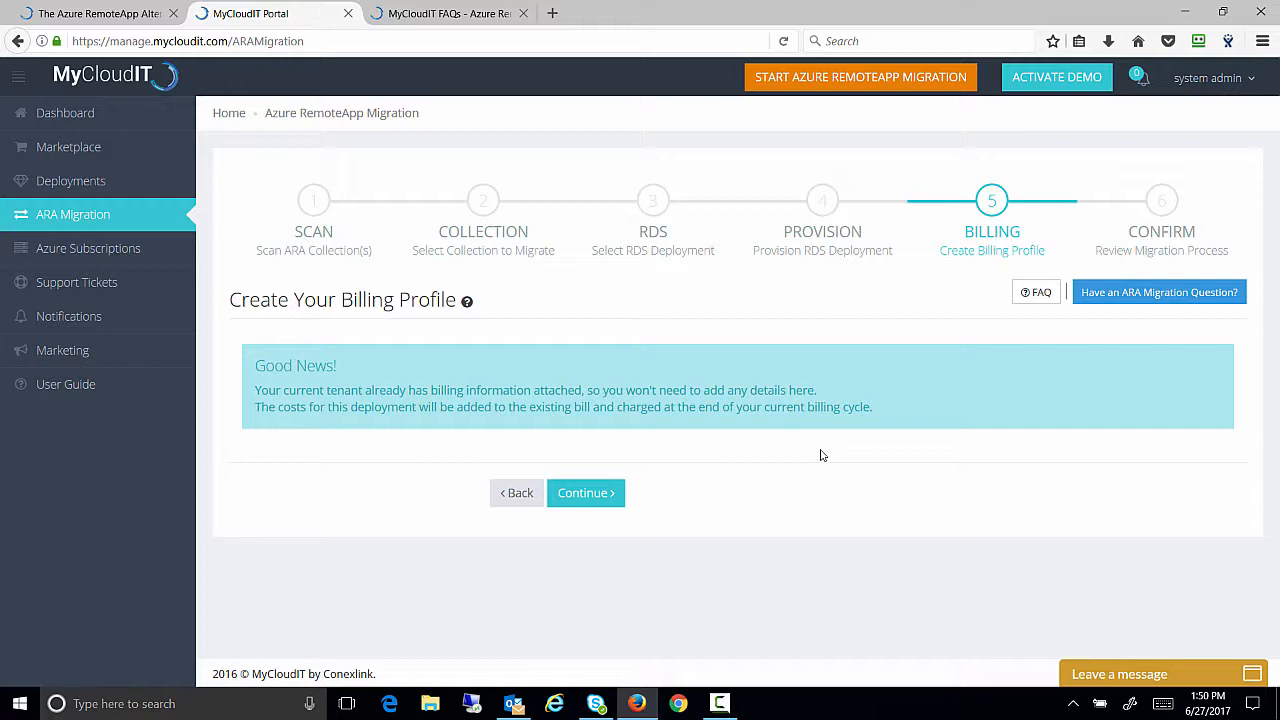
pyautogui.click(591, 496)
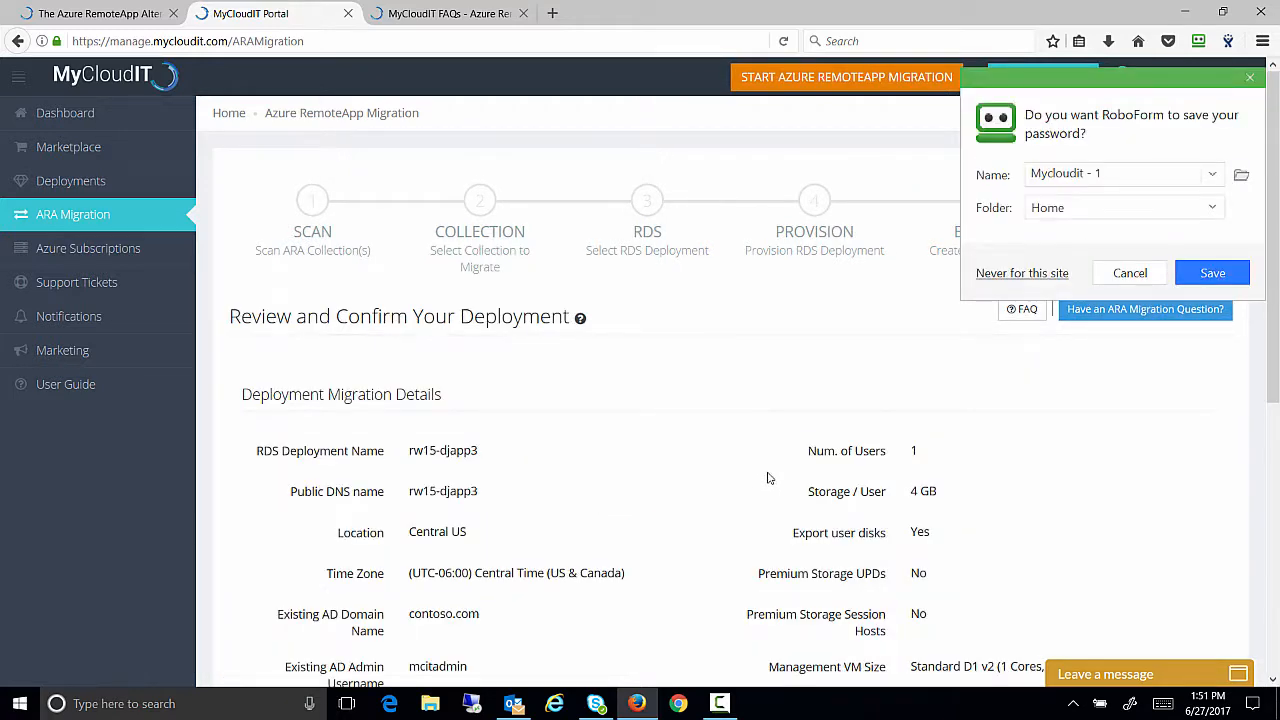
pyautogui.click(1127, 272)
# - Review the migration details, accept the Conexlink service agreement and submit the migration, declining to save the password
pyautogui.scroll(-3, 710, 356)
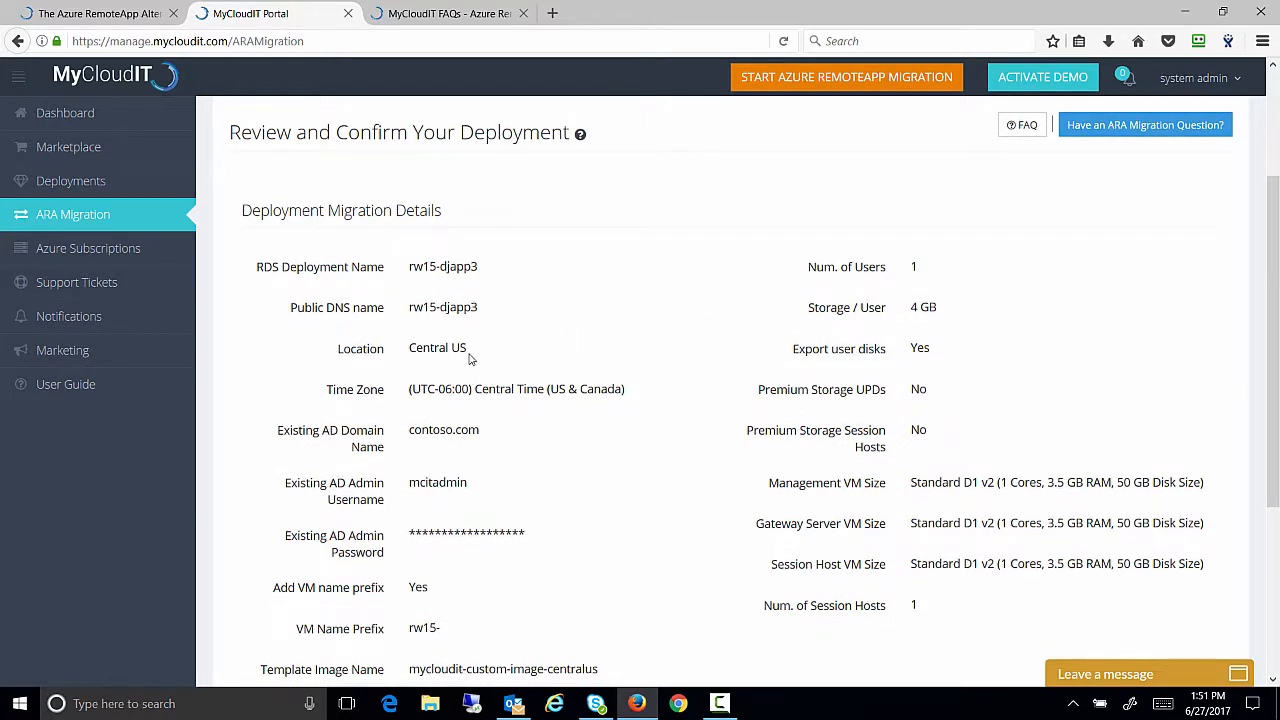
pyautogui.scroll(-5, 640, 428)
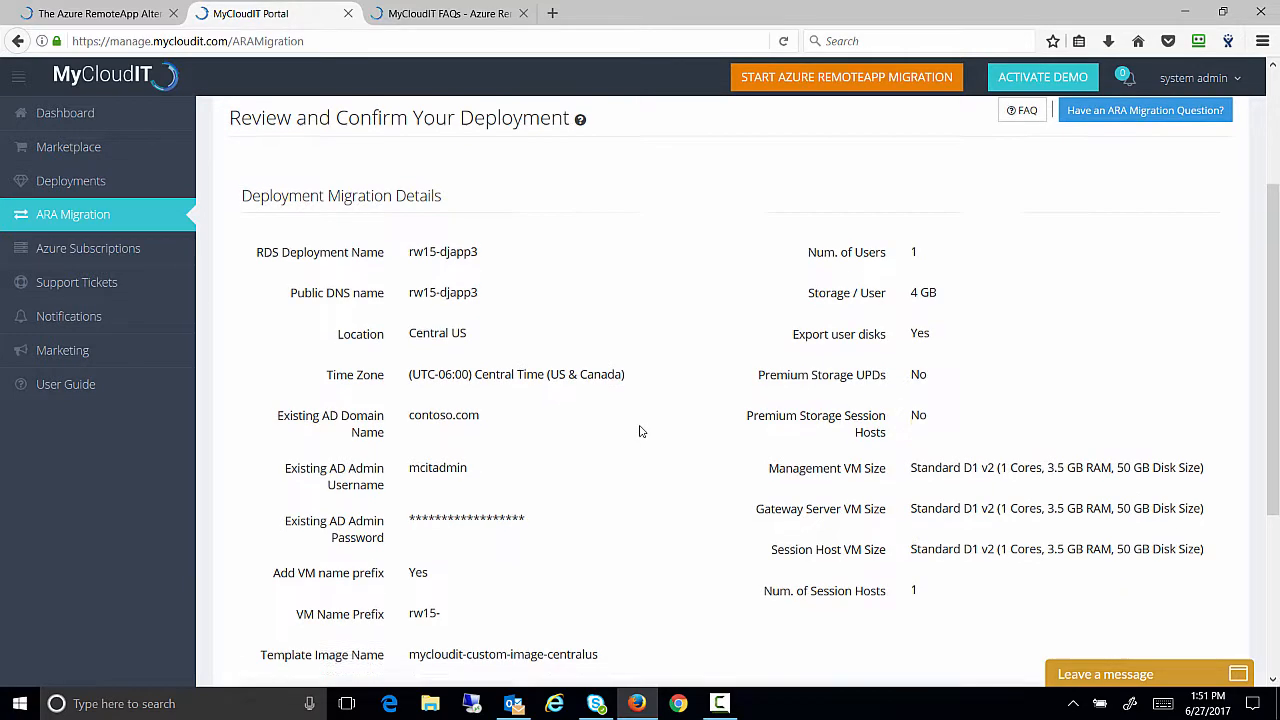
pyautogui.click(263, 479)
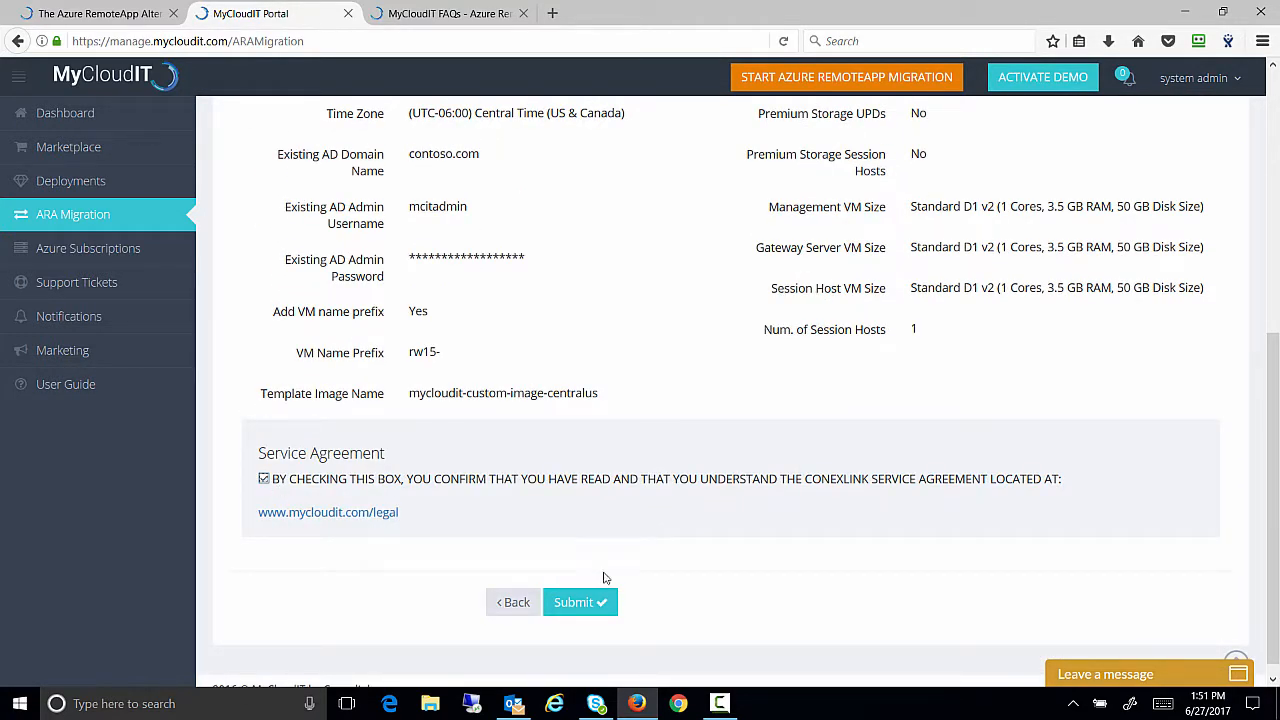
pyautogui.click(580, 604)
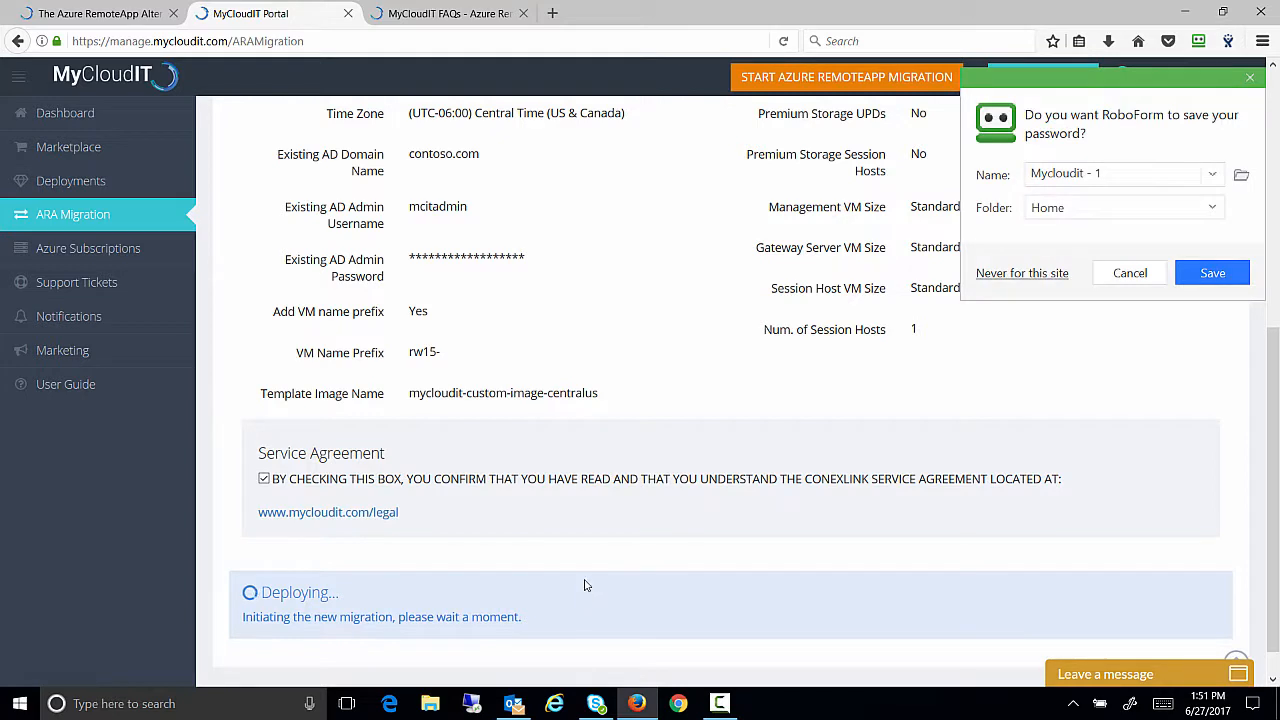
pyautogui.click(1126, 280)
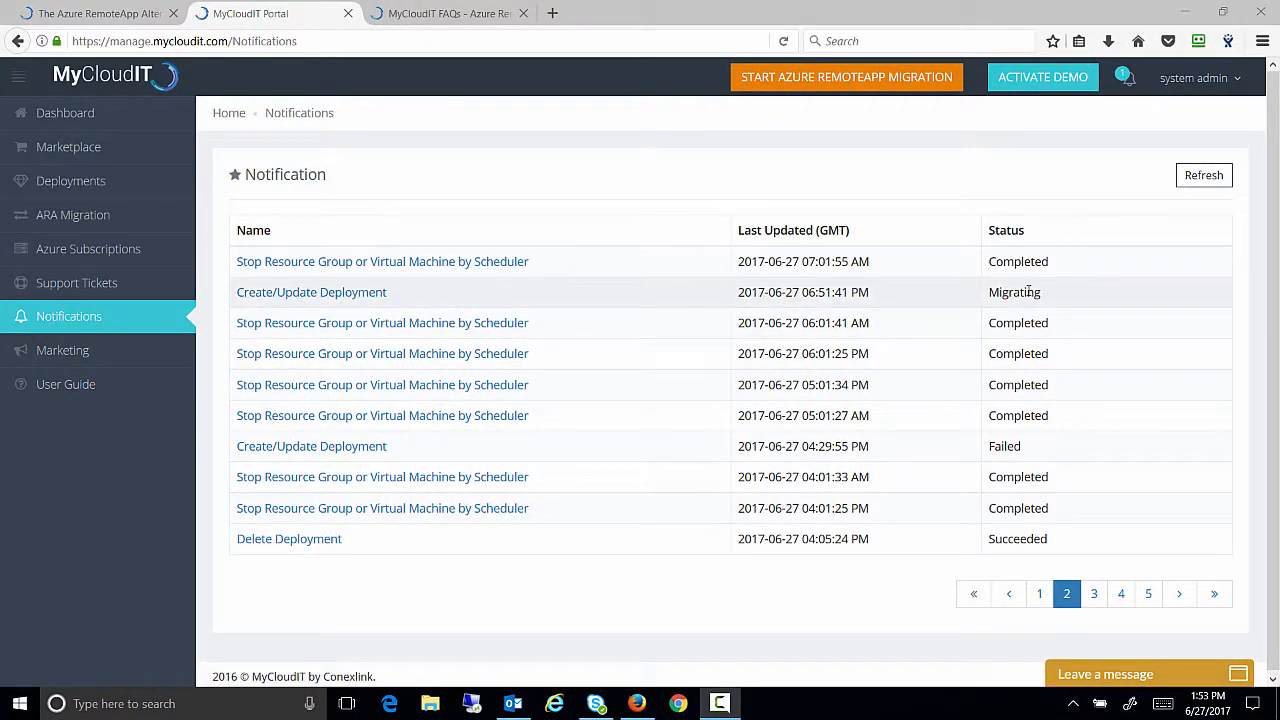
# - Open the Create/Update Deployment notification with Migrating status and examine its messages, including the one about creating the resource group
pyautogui.click(323, 292)
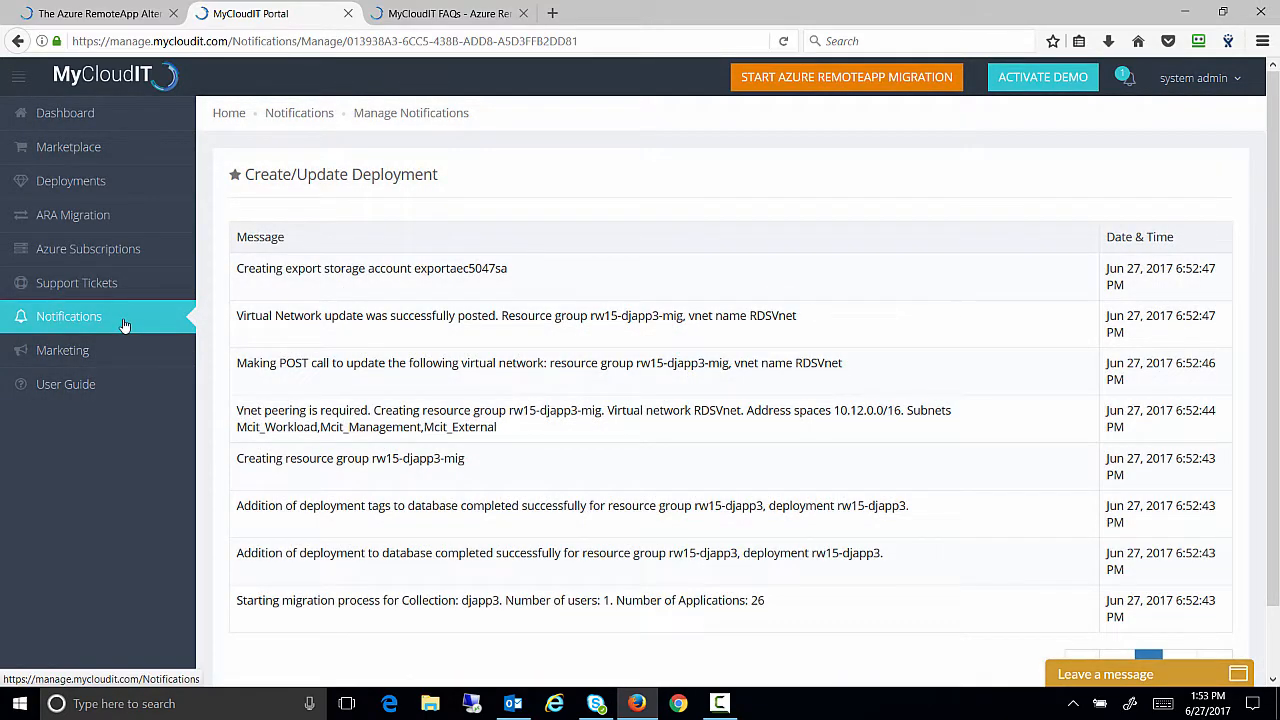
pyautogui.scroll(-1, 813, 434)
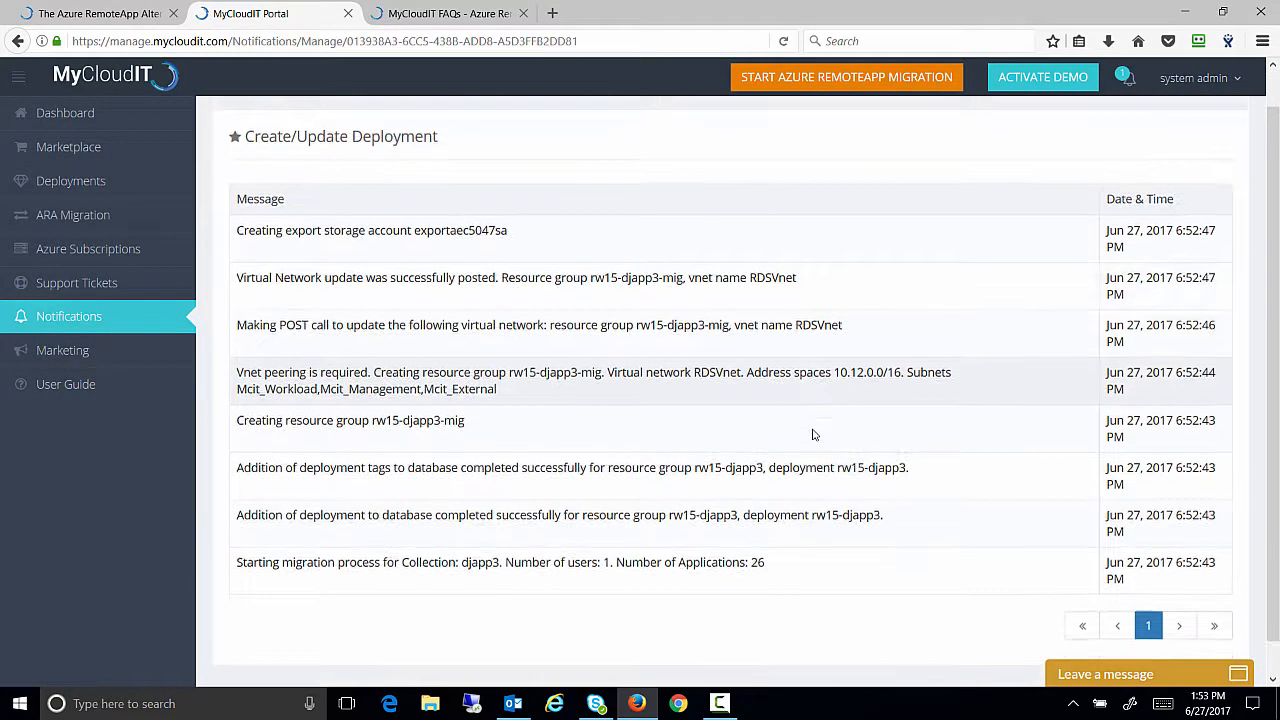
pyautogui.scroll(-1, 813, 434)
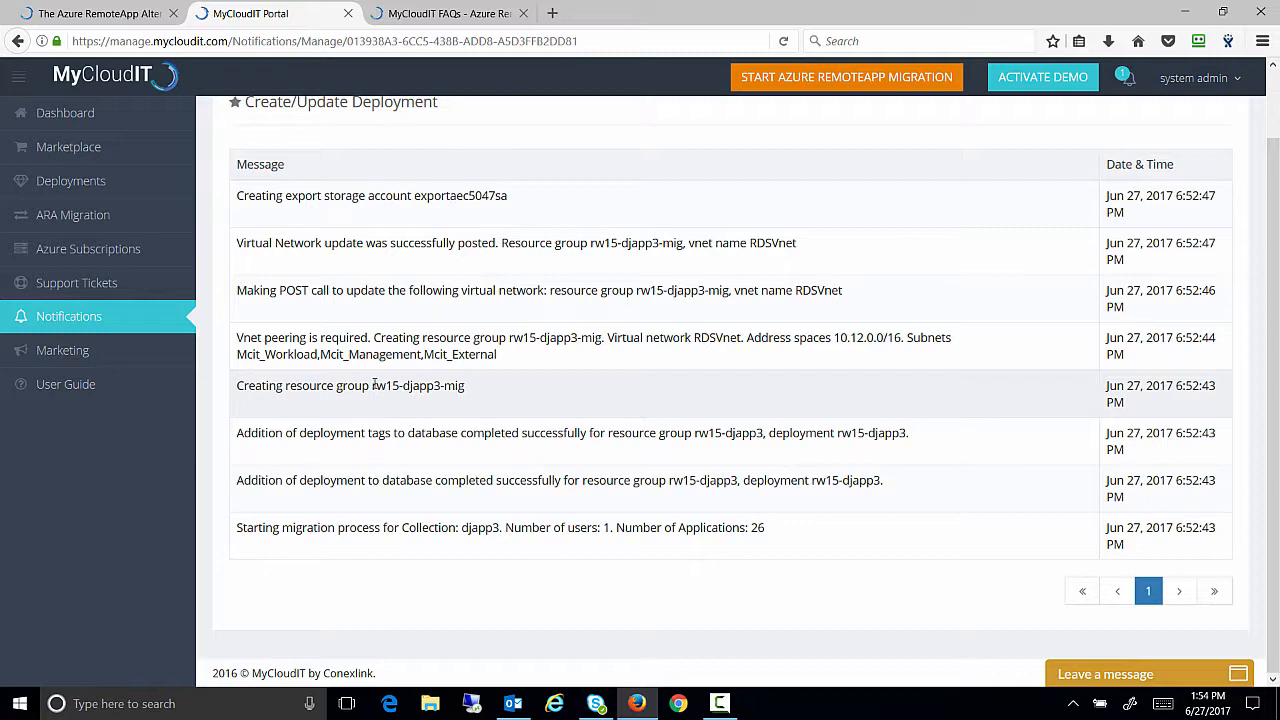
pyautogui.moveTo(372, 387); pyautogui.dragTo(470, 387)
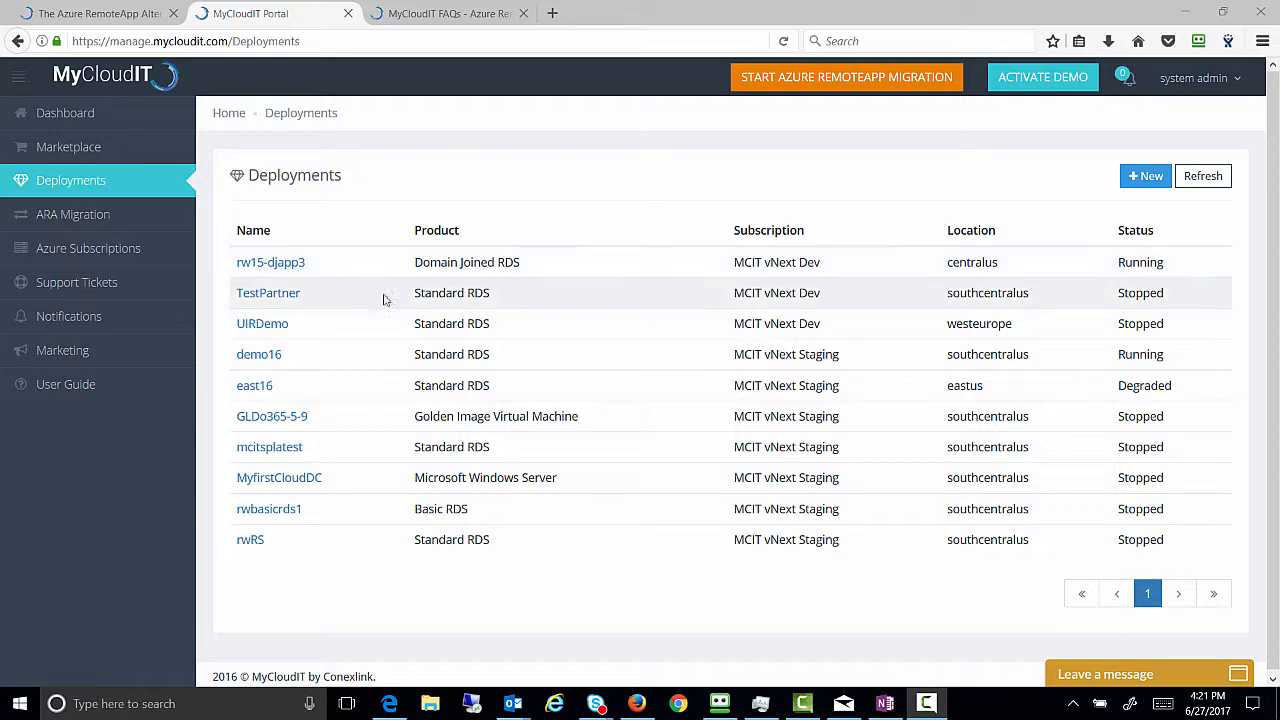
# - Open the rw15-djapp3 deployment's details and launch its RD Web Access URL
pyautogui.click(287, 264)
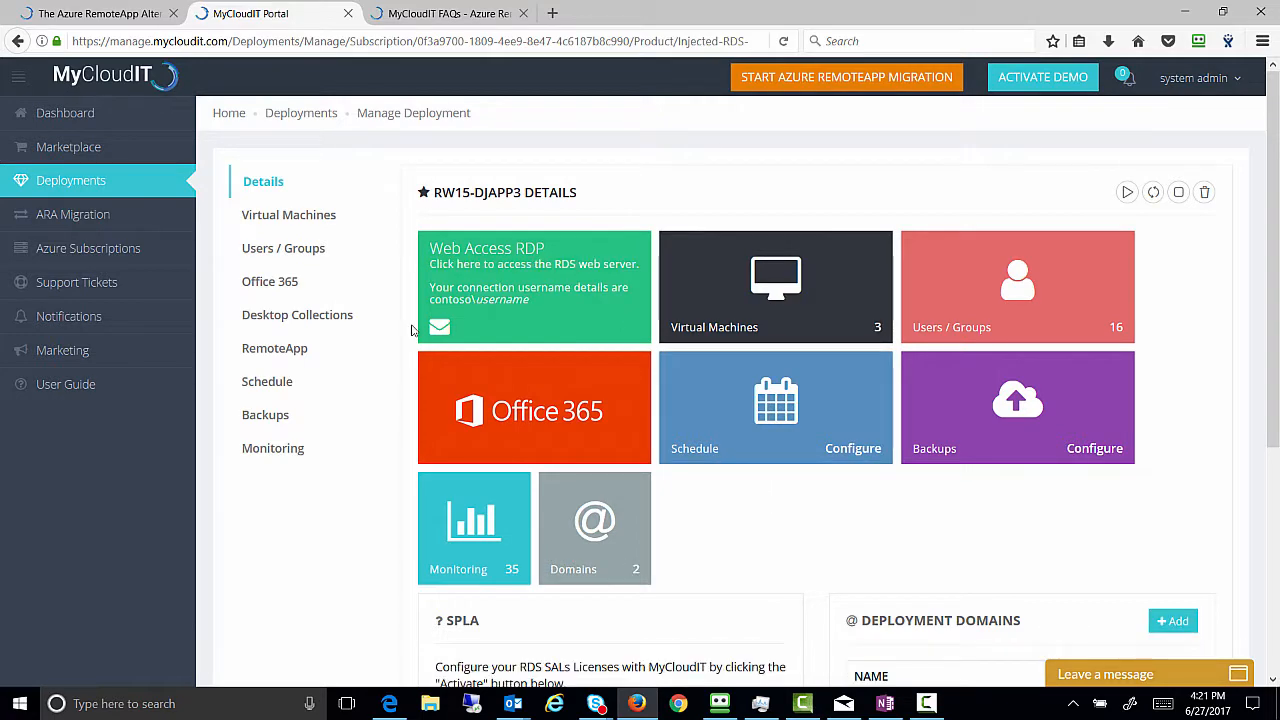
pyautogui.scroll(-3, 413, 332)
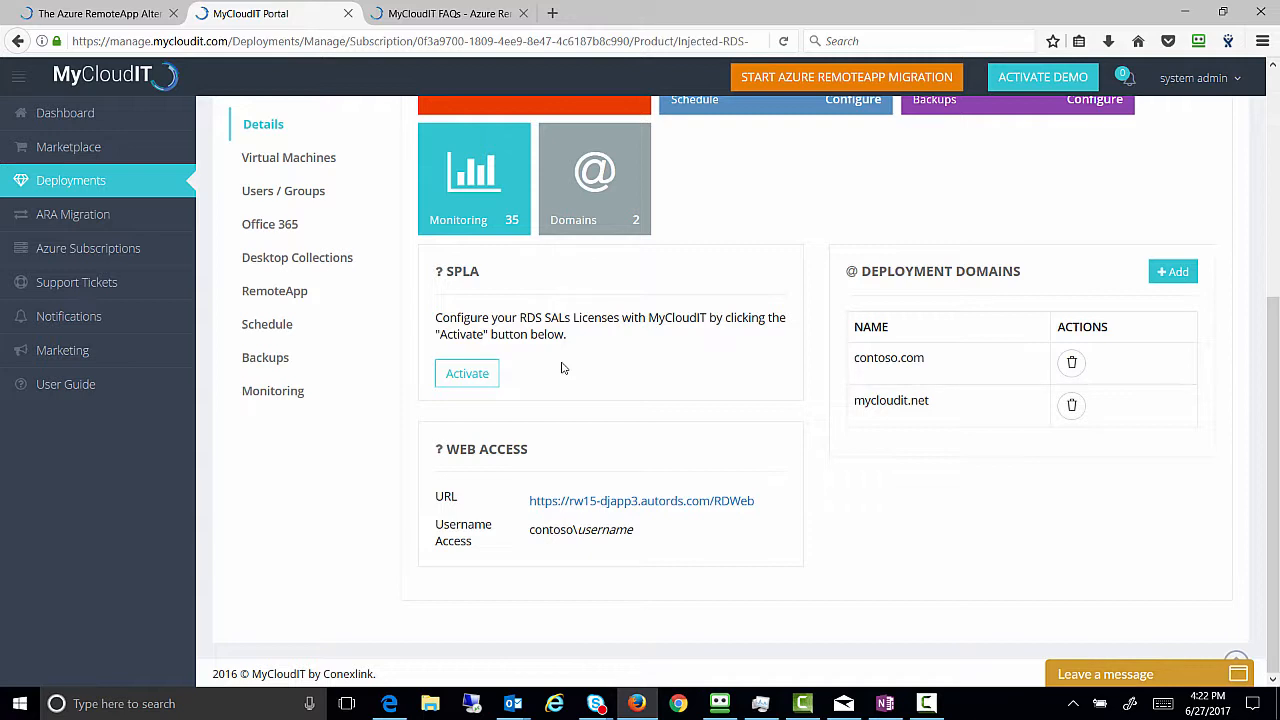
pyautogui.click(690, 505)
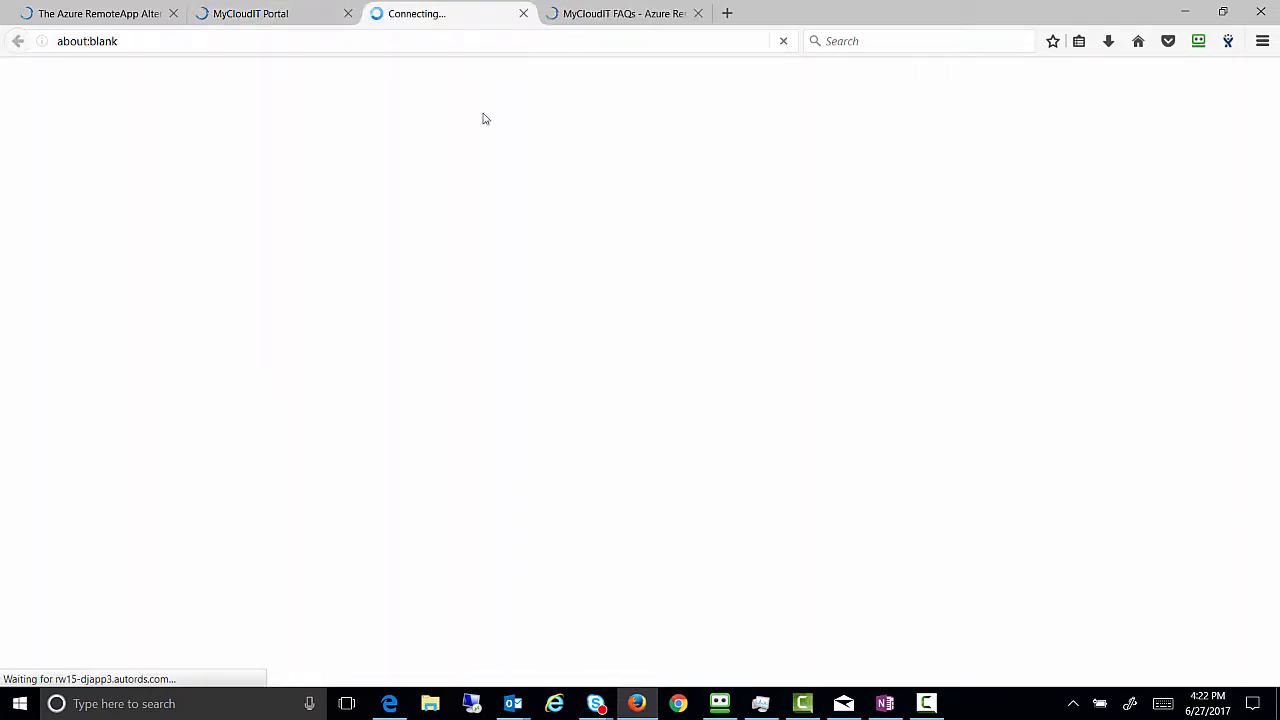
# - Return to the MyCloudIT portal and look through the deployment's virtual machines, users and Office 365 integration
pyautogui.click(266, 18)
pyautogui.scroll(5, 400, 314)
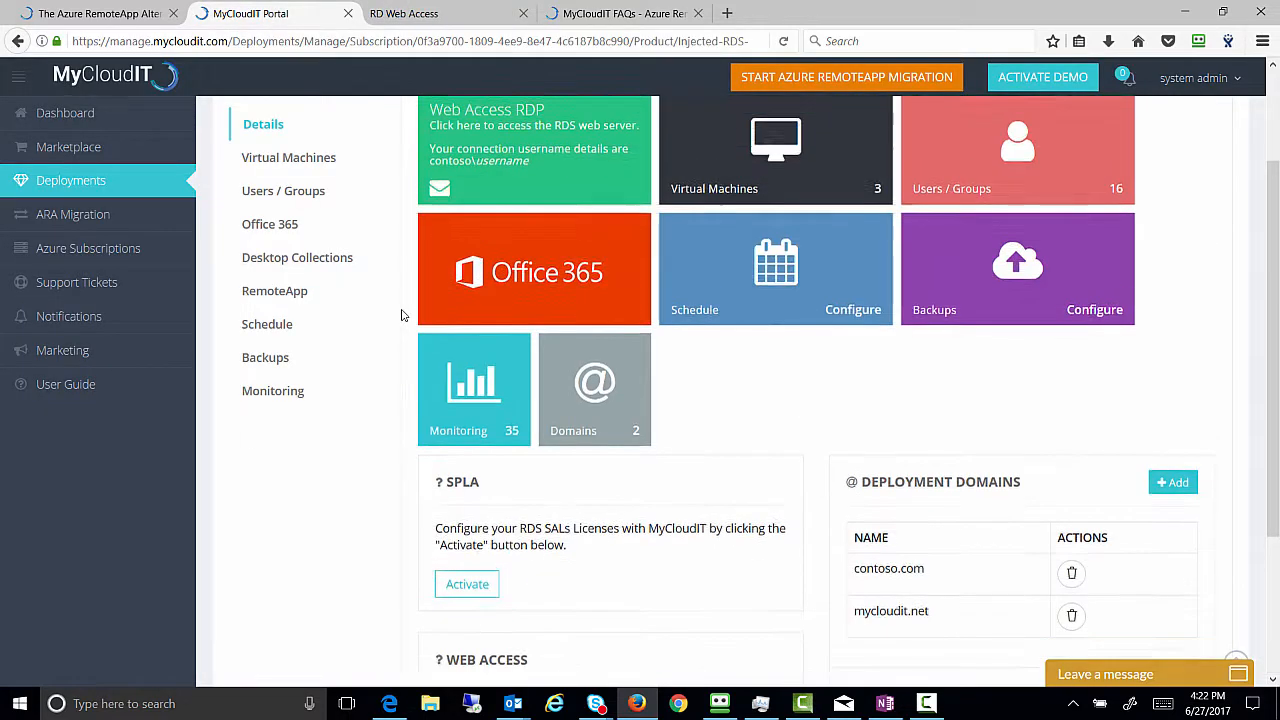
pyautogui.click(325, 219)
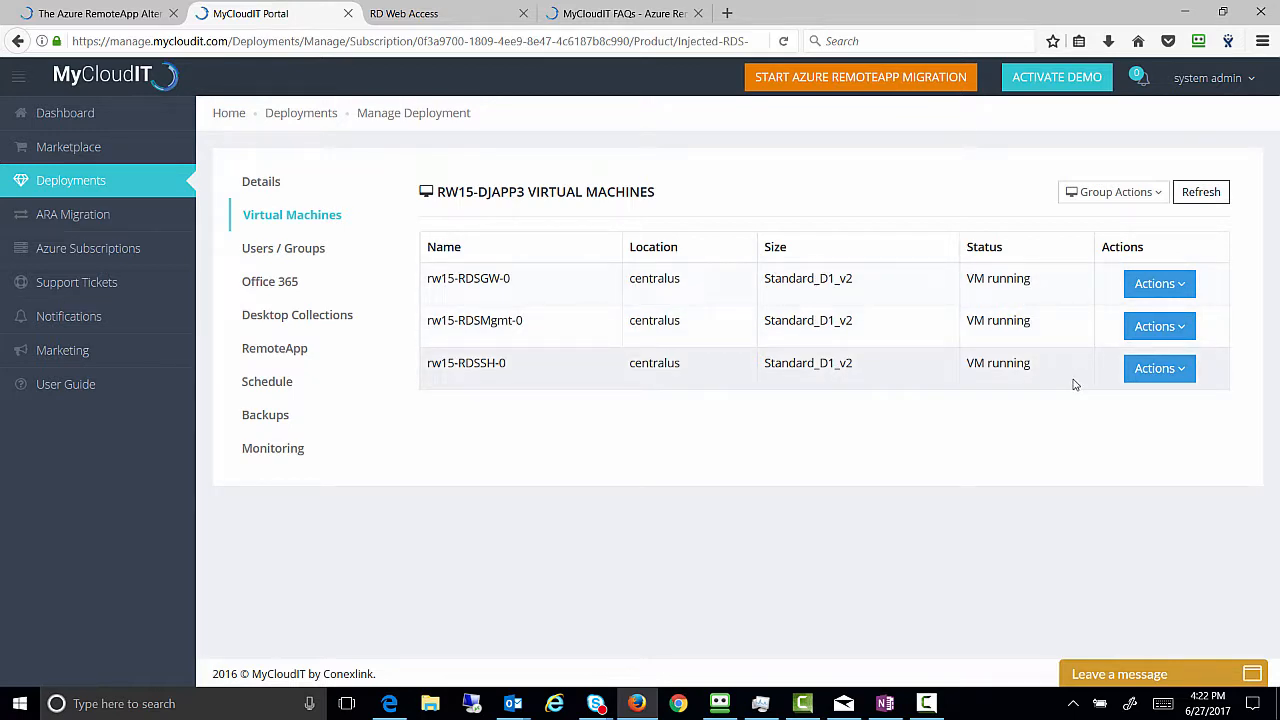
pyautogui.click(292, 256)
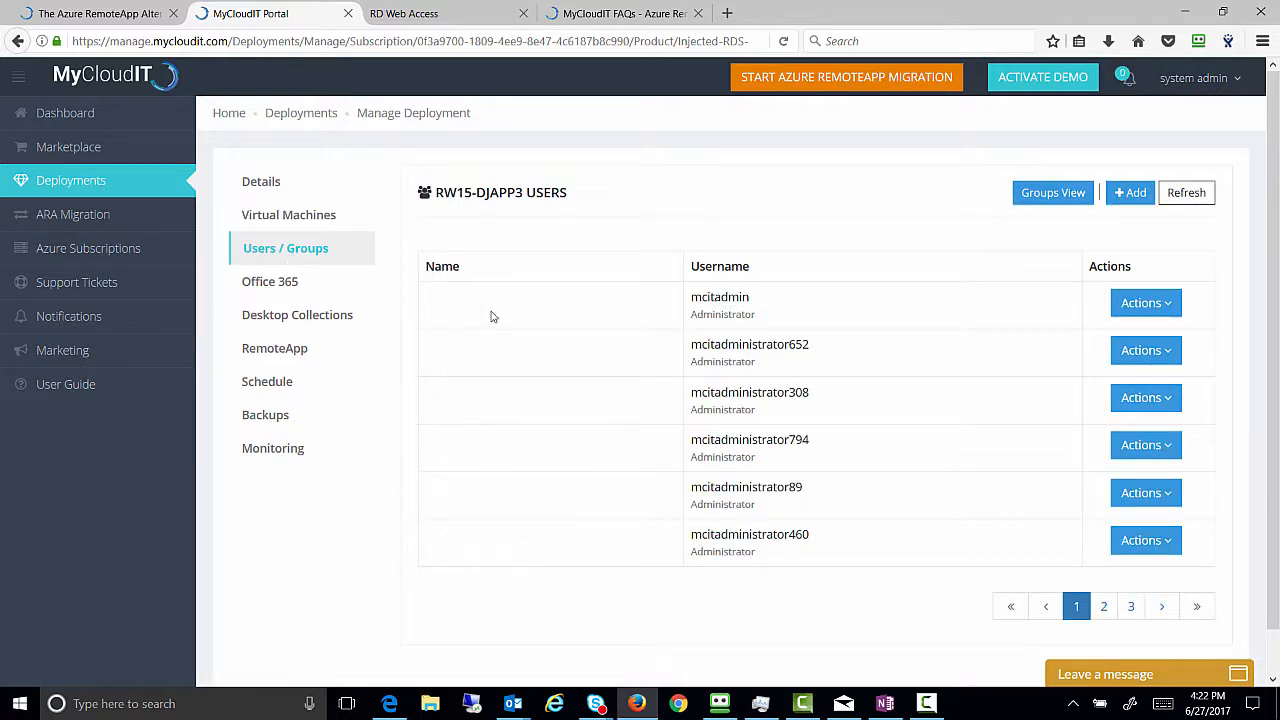
pyautogui.click(287, 284)
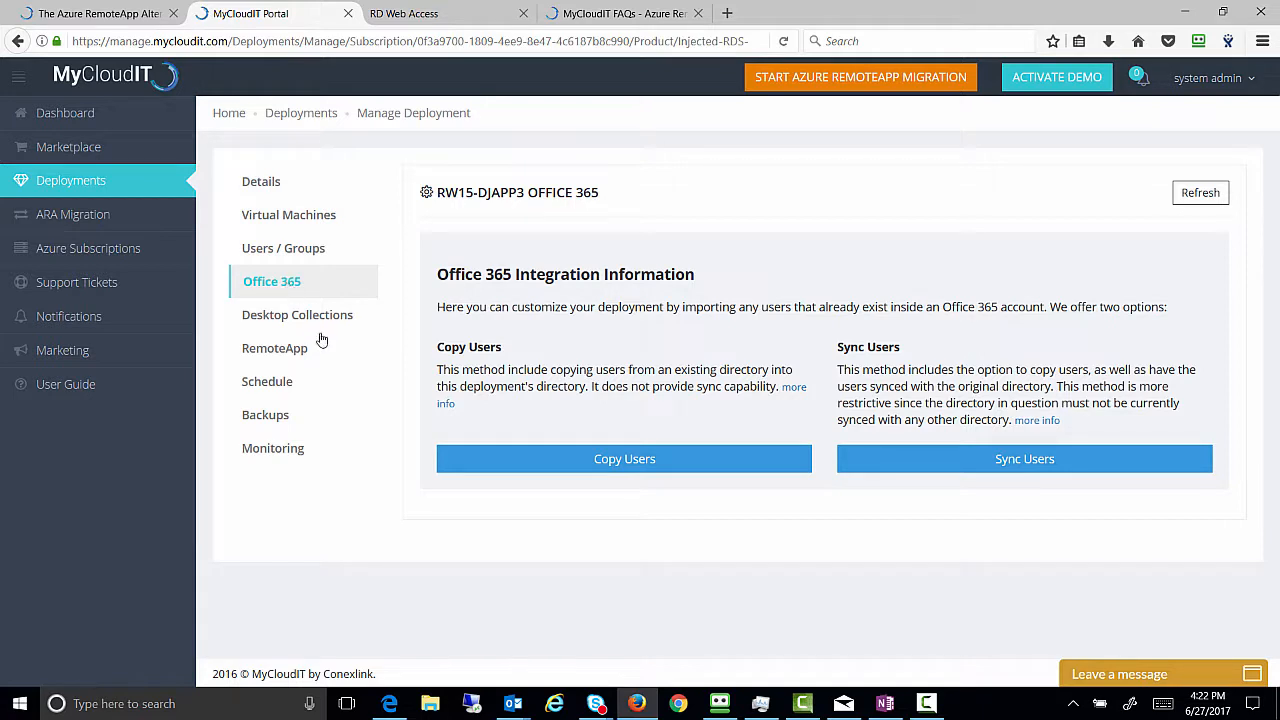
# - Open the djapp3 RemoteApp collection and examine its details, host servers and list of applications
pyautogui.click(292, 352)
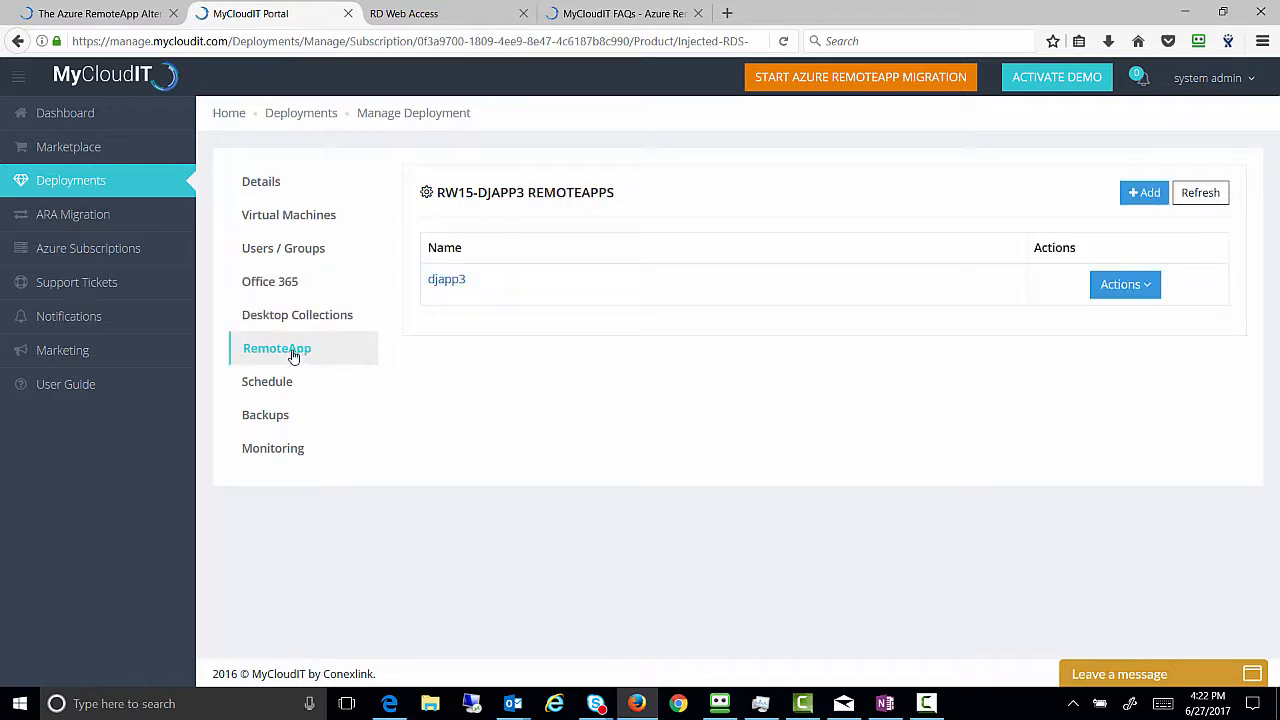
pyautogui.click(455, 284)
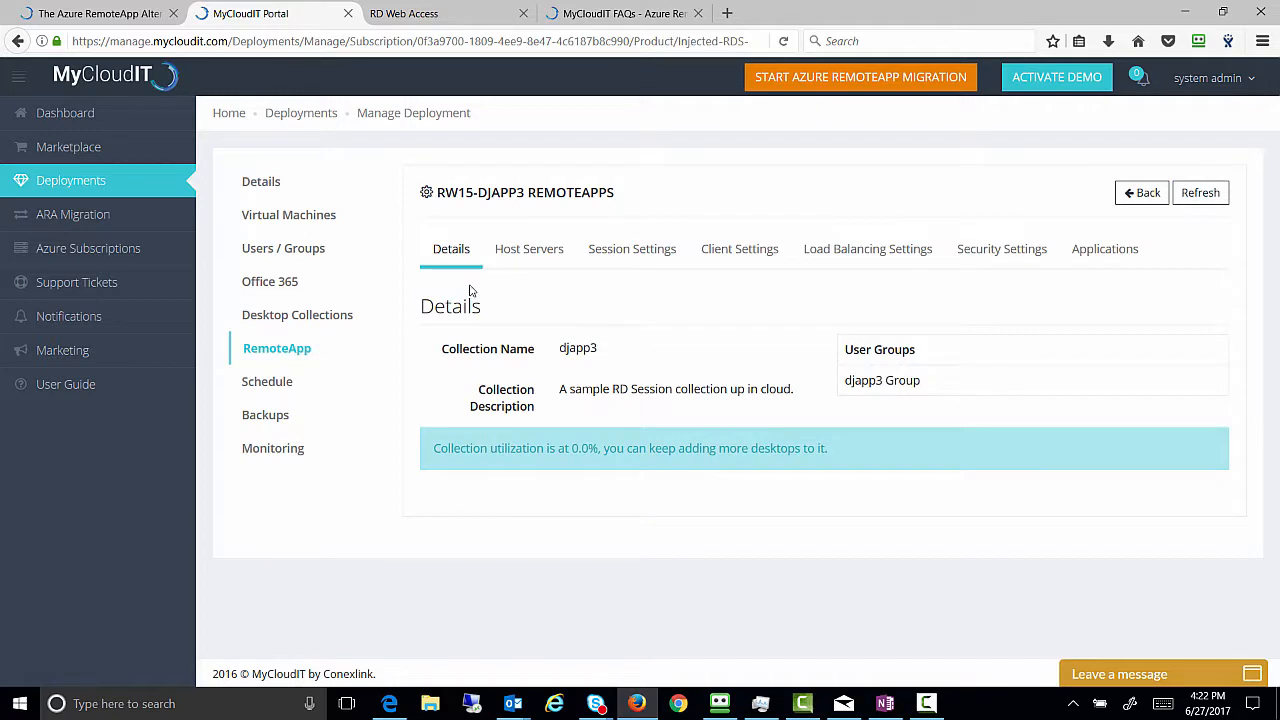
pyautogui.click(527, 252)
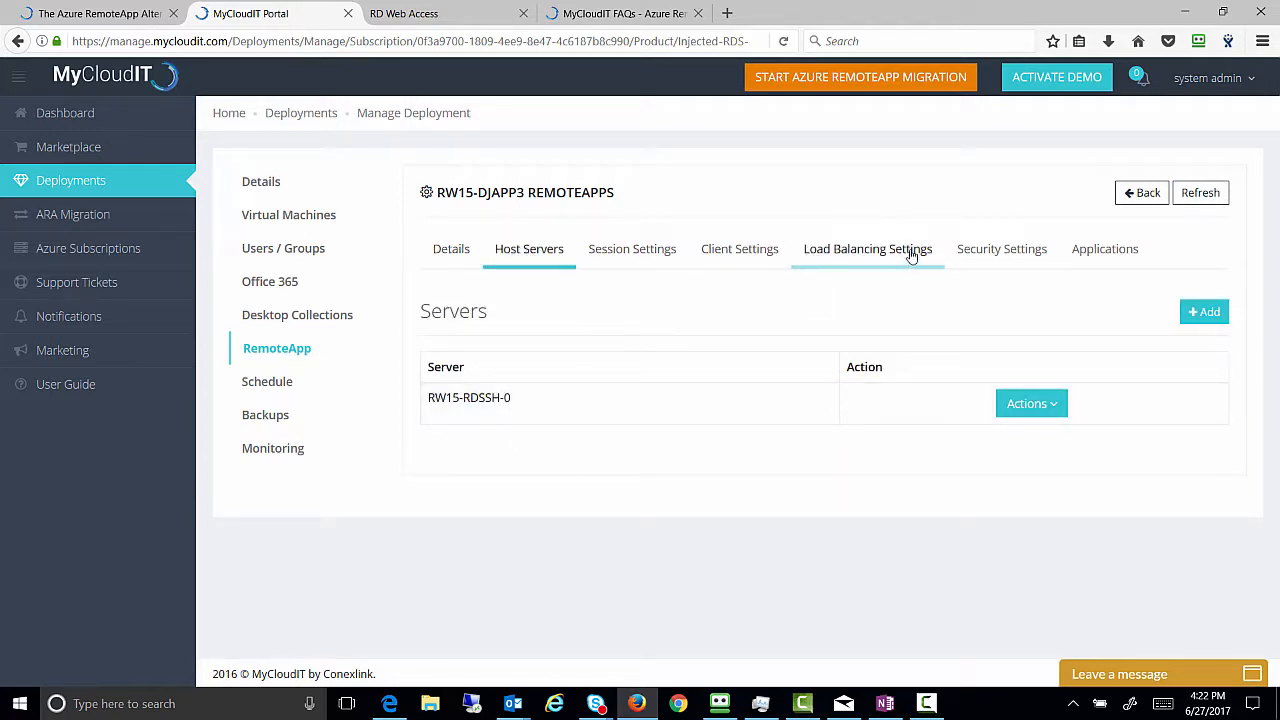
pyautogui.click(1091, 263)
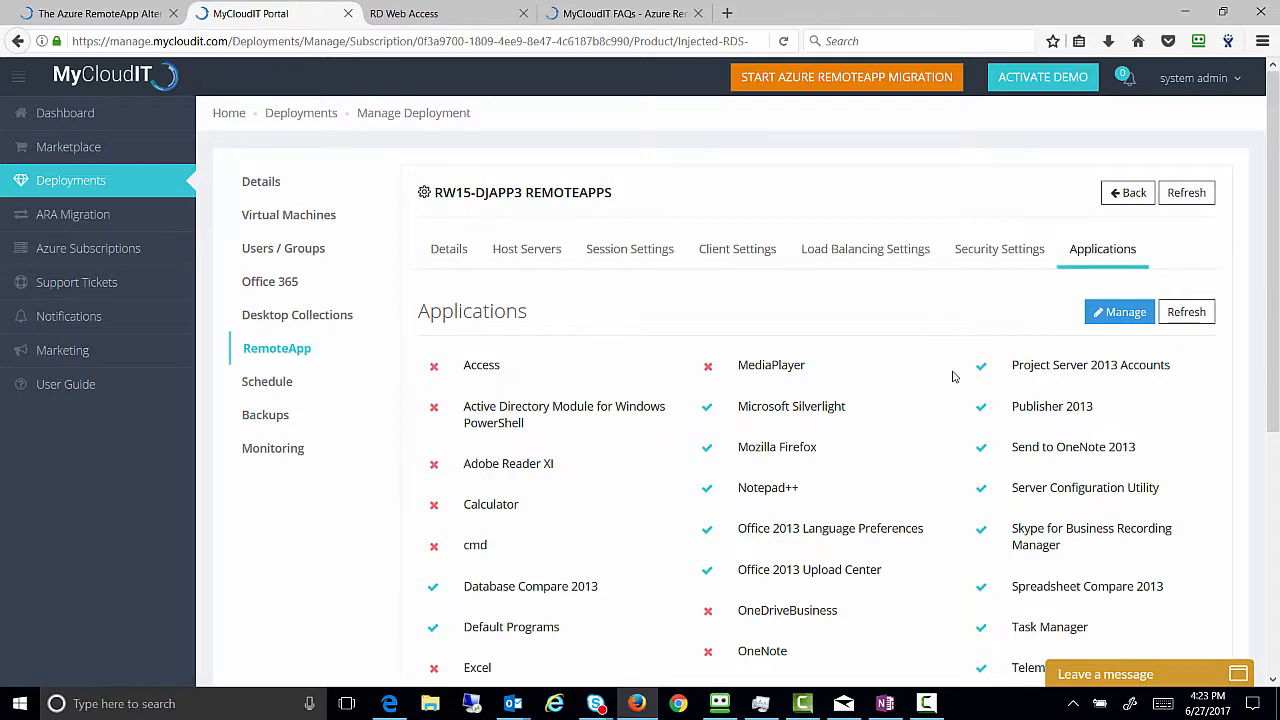
pyautogui.scroll(-2, 953, 376)
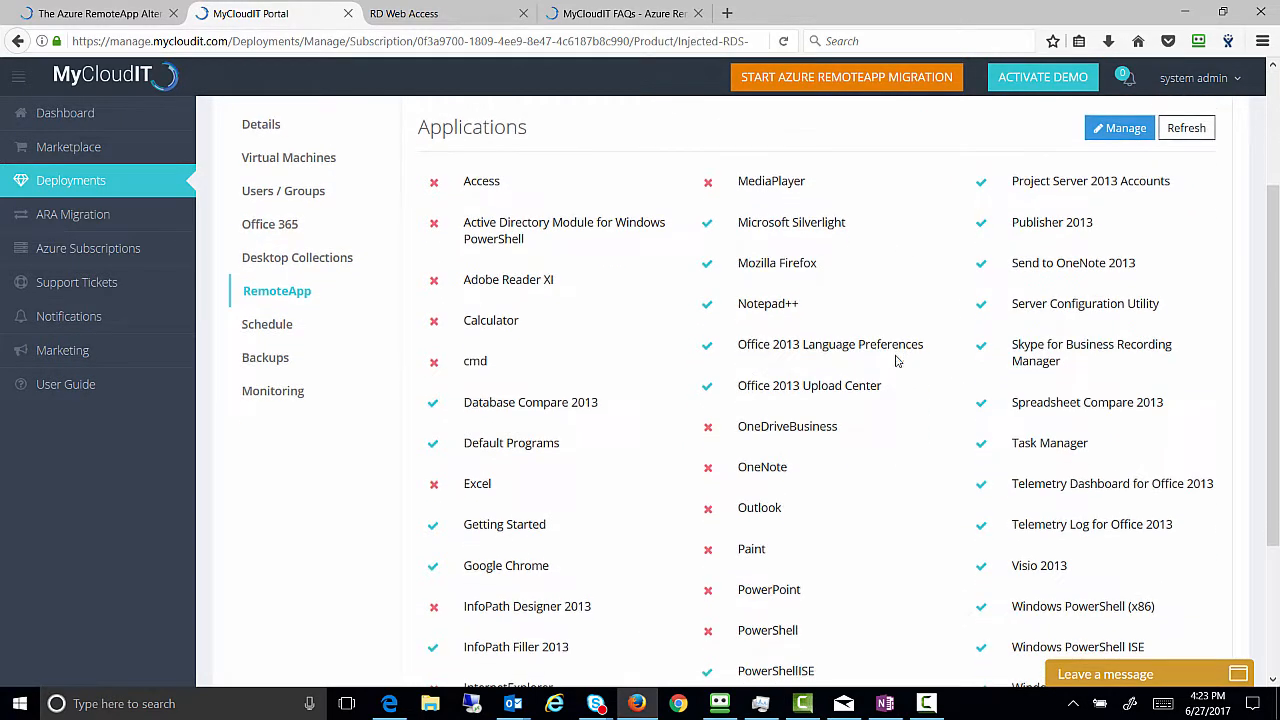
pyautogui.scroll(-1, 903, 365)
pyautogui.scroll(3, 905, 370)
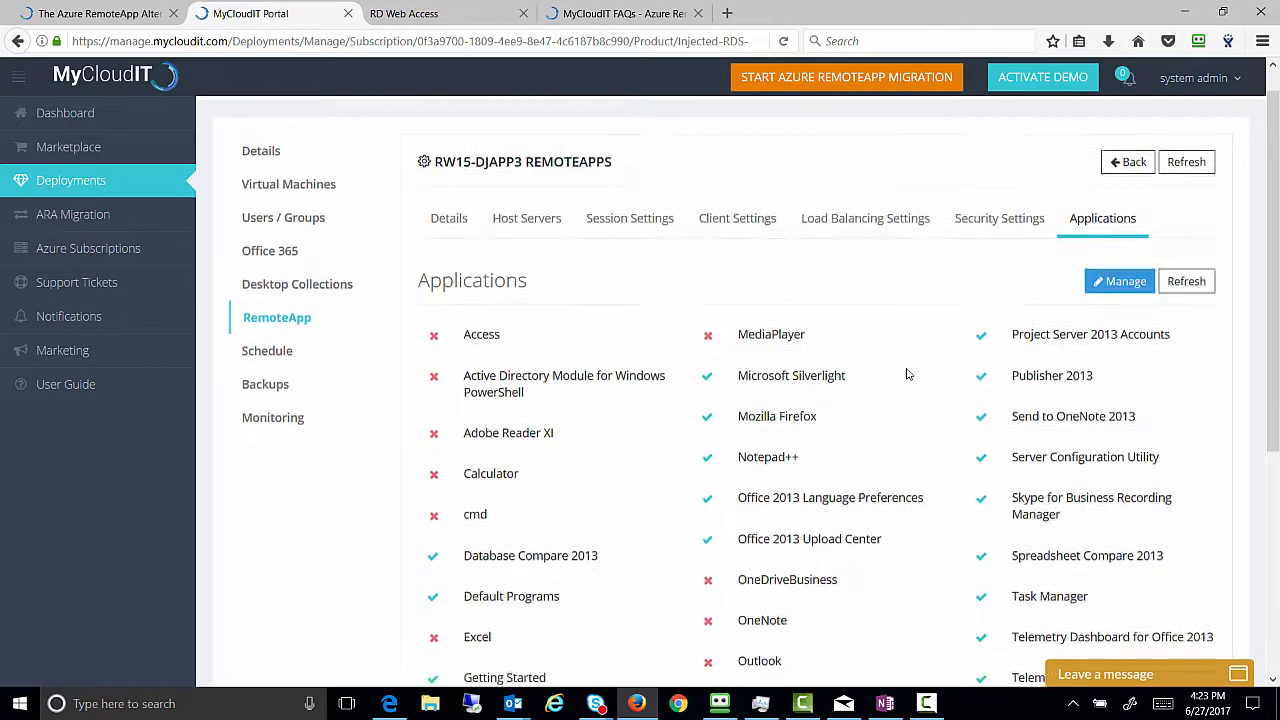
# - Sign in to the deployment's RD Web Access page as contoso\mcitadmin with the account password
pyautogui.click(435, 14)
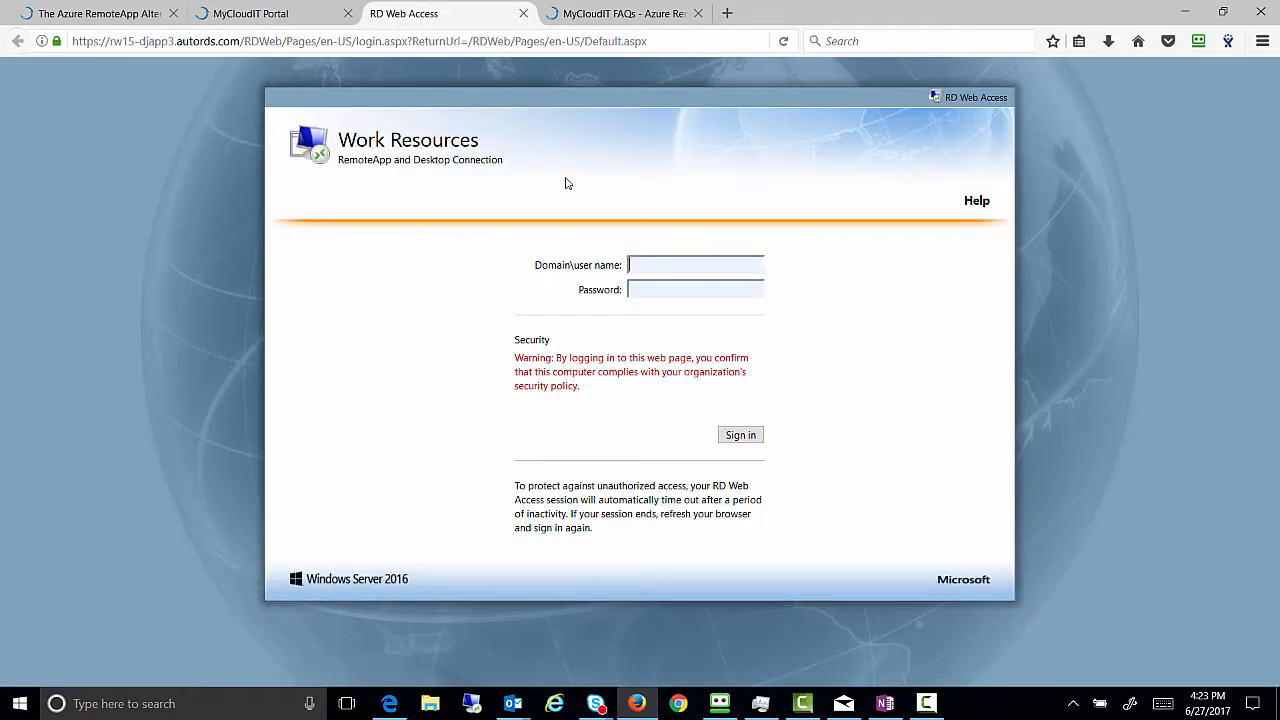
pyautogui.write('contos')
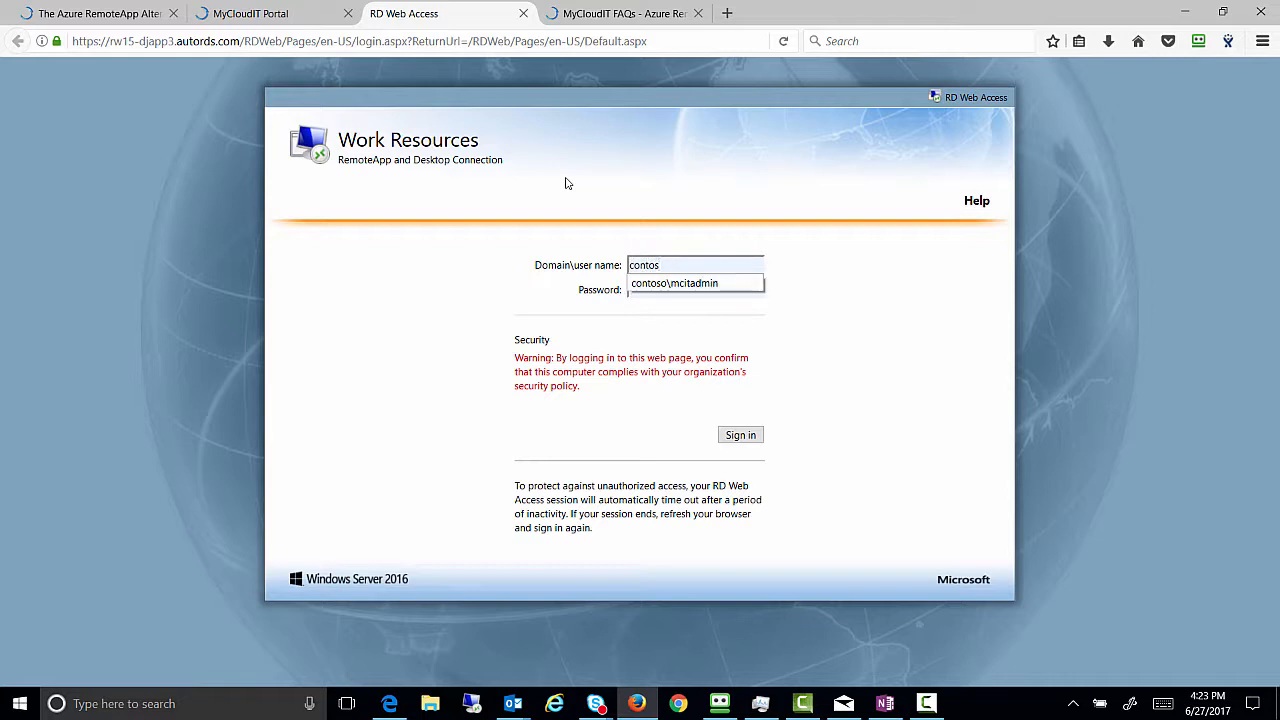
pyautogui.press('Down')
pyautogui.press('Tab')
pyautogui.write('••••••••••••••')
pyautogui.press('Return')
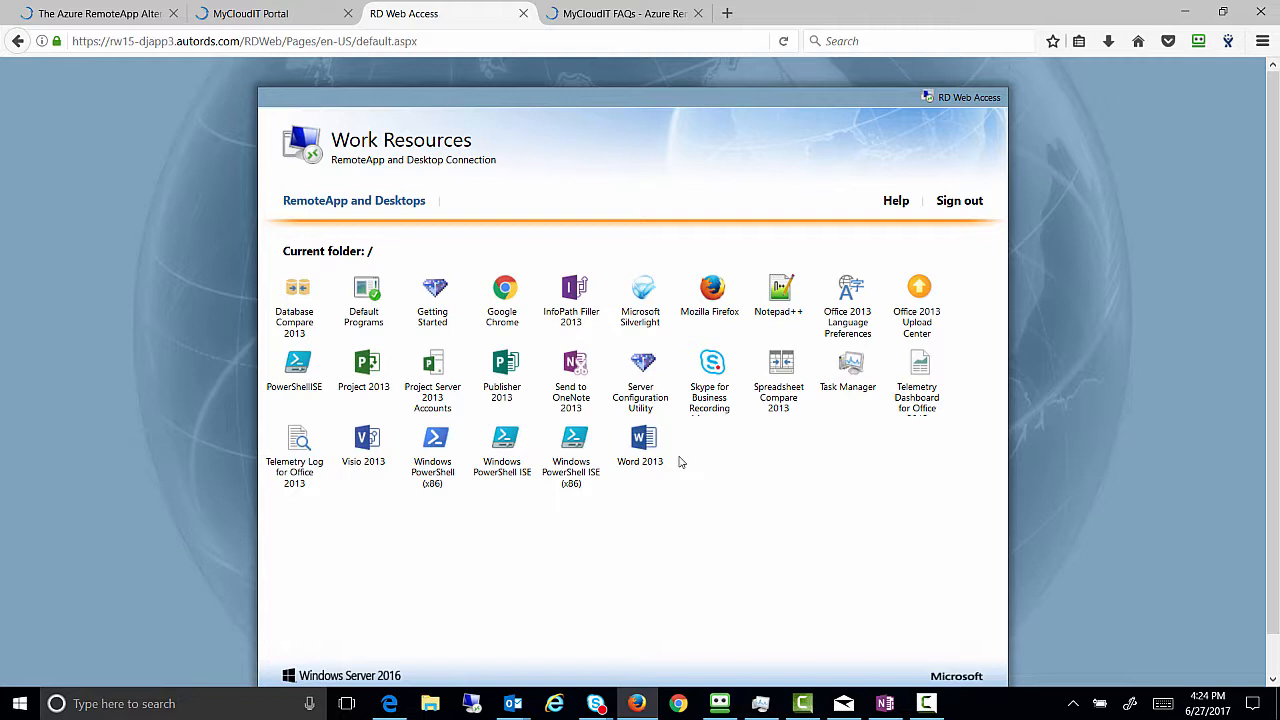
# - Launch the Word 2013 RemoteApp and authenticate its connection as contoso\mcitadmin with the account password
pyautogui.click(645, 447)
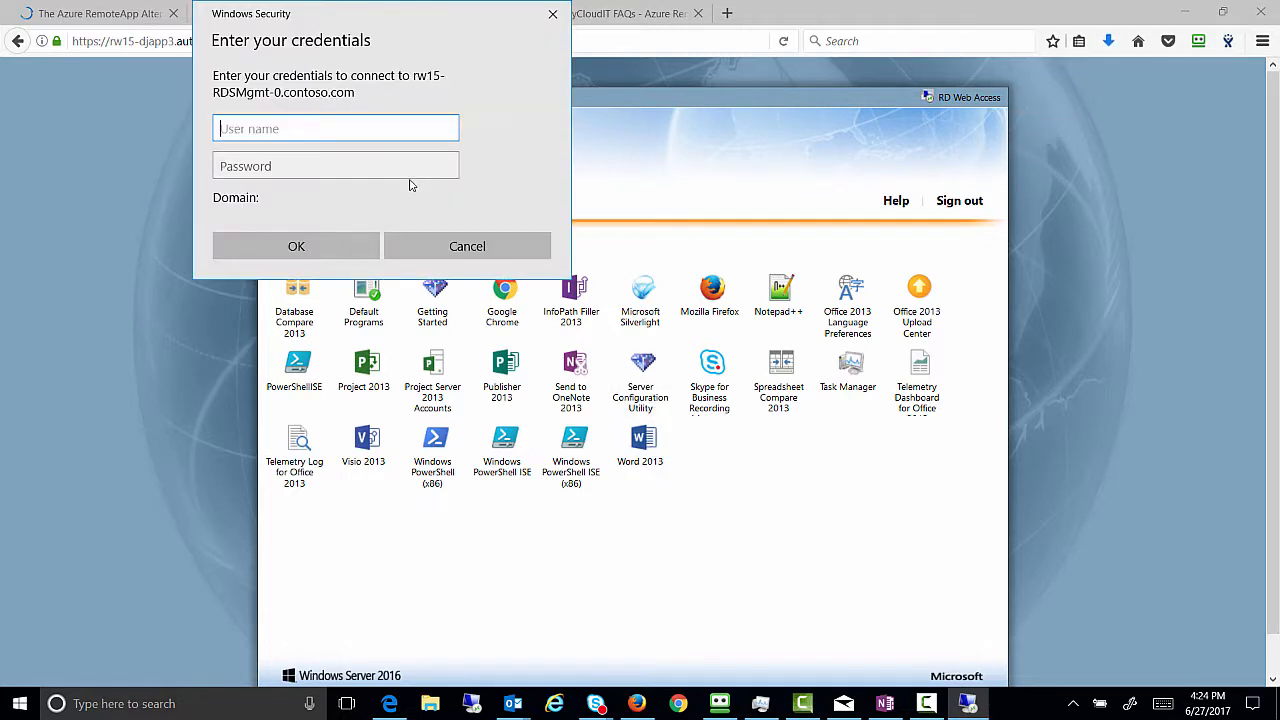
pyautogui.write('contoso\\mcitadmin')
pyautogui.press('Tab')
pyautogui.write('******************')
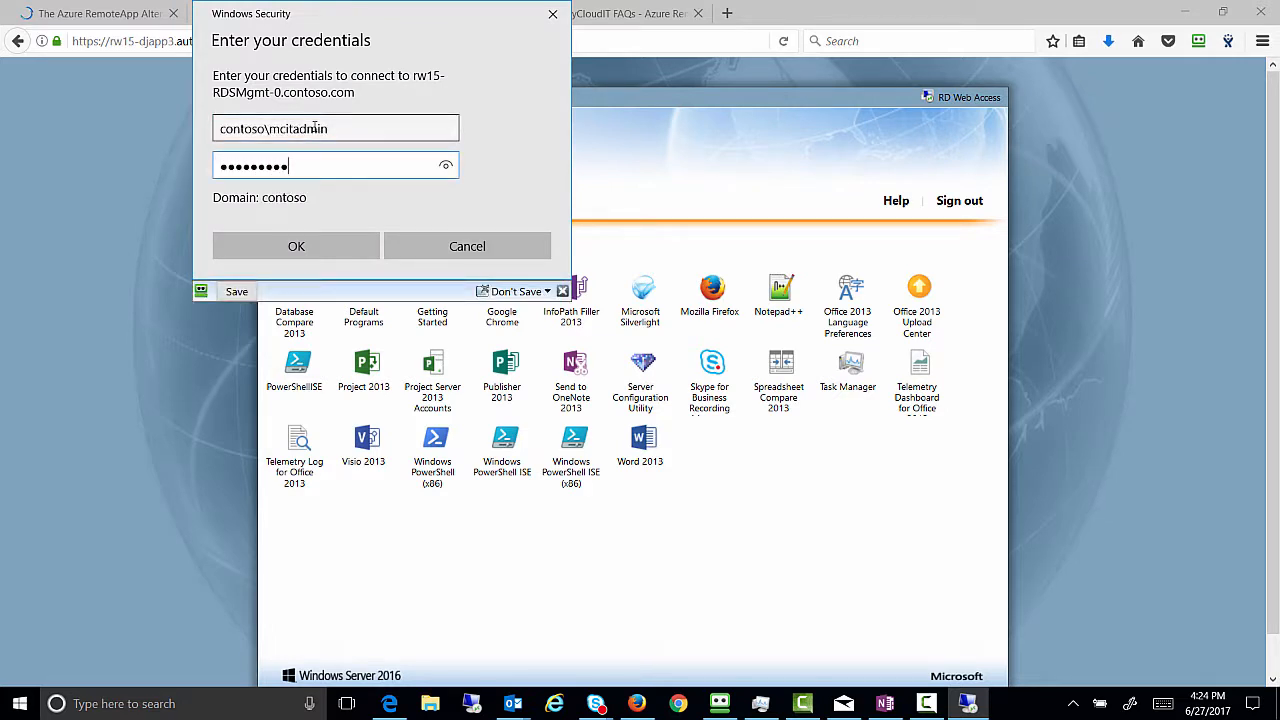
pyautogui.press('Return')
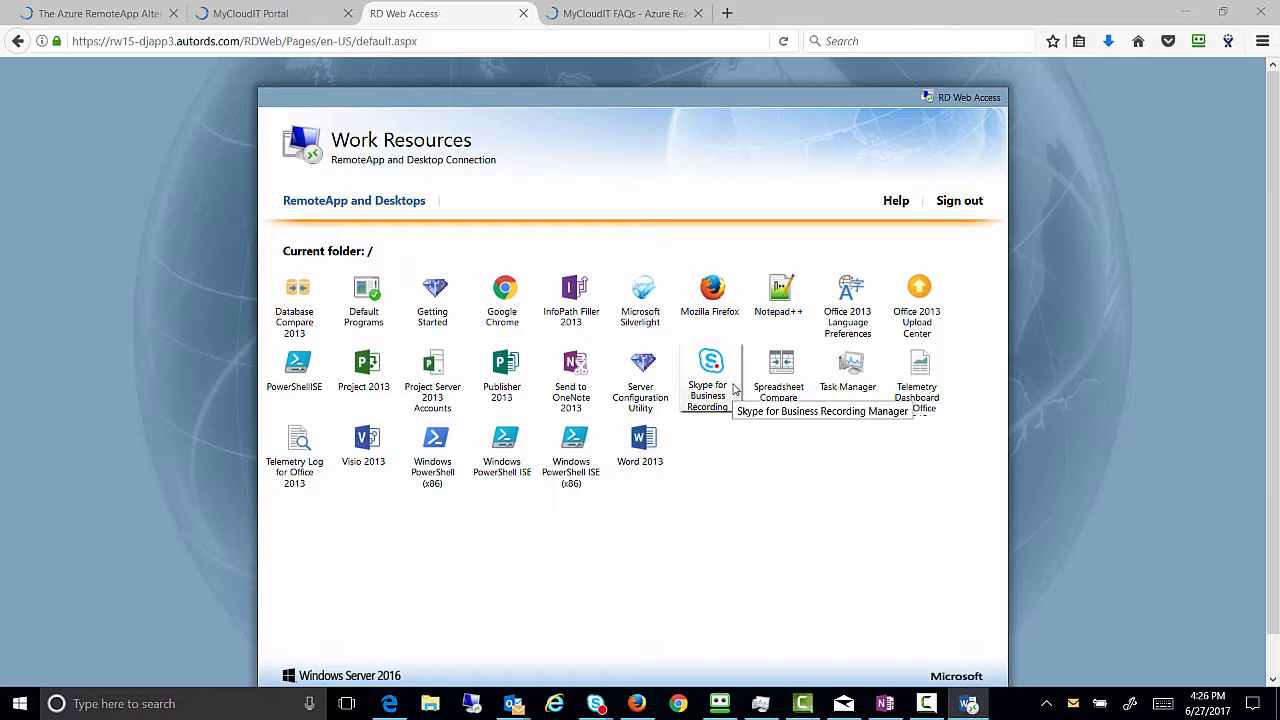
# - Return to the MyCloudIT portal and open the rw15-djapp3 deployment's schedule settings
pyautogui.click(250, 24)
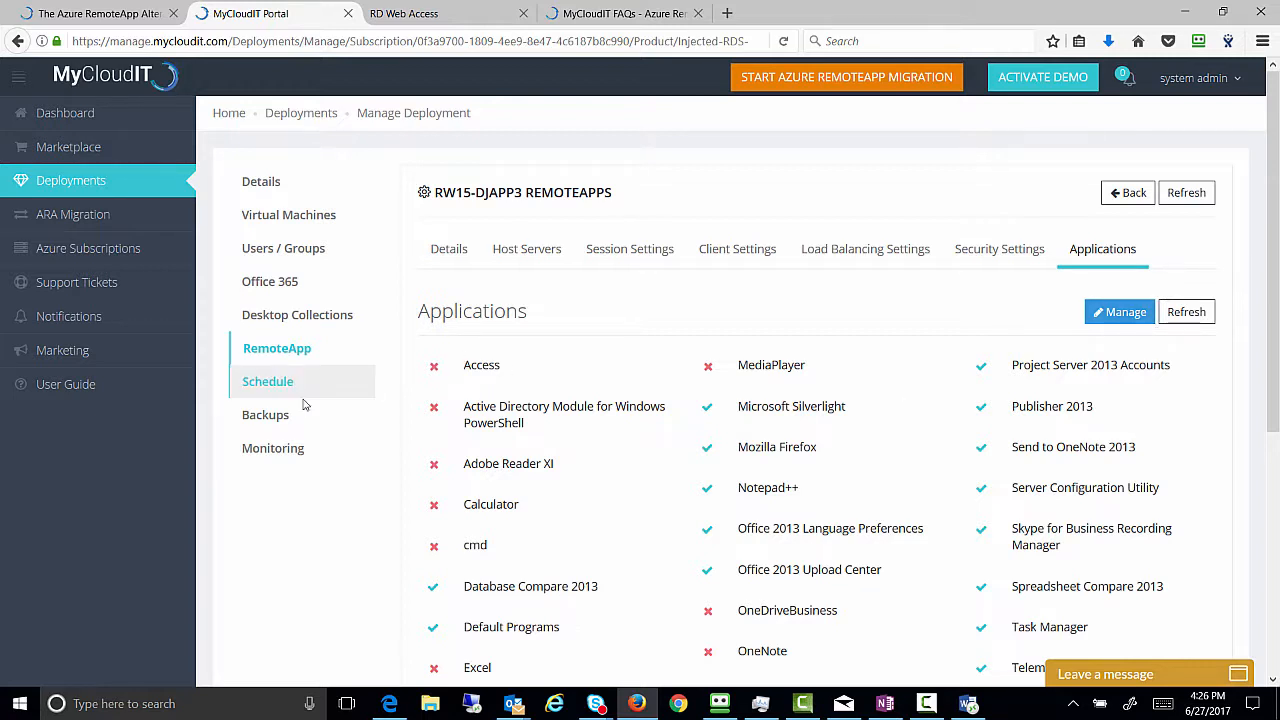
pyautogui.click(274, 388)
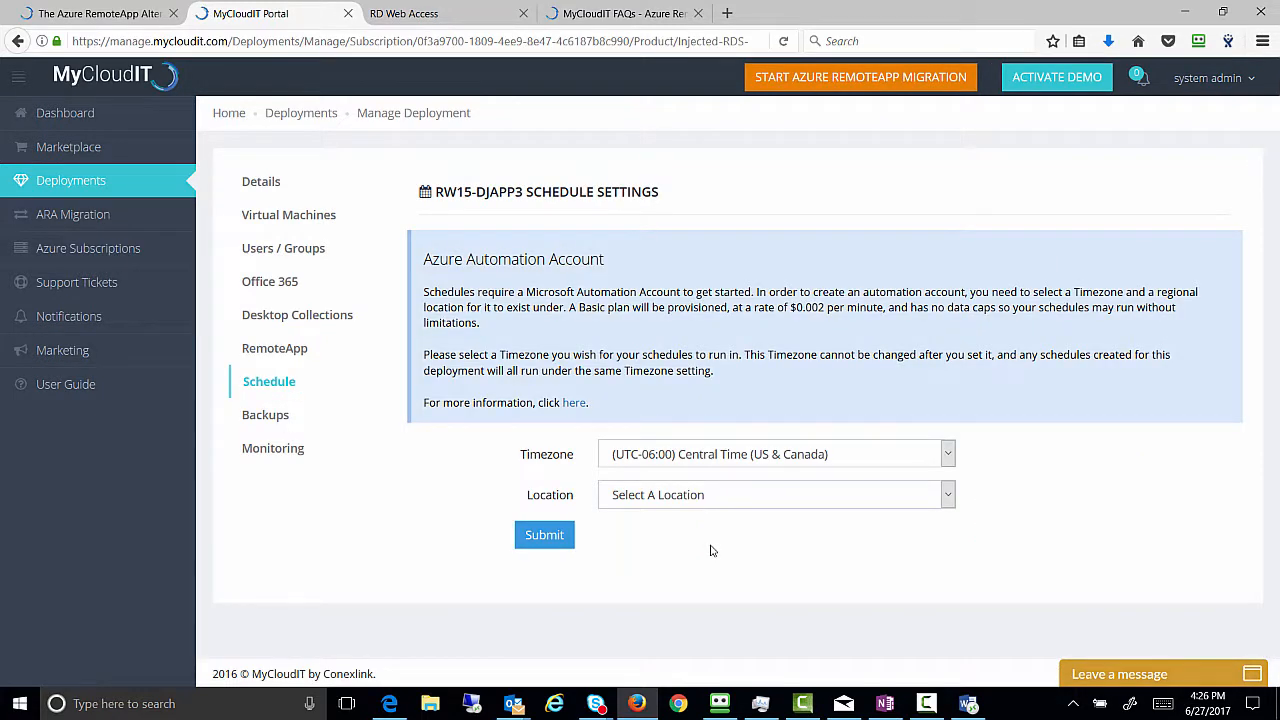